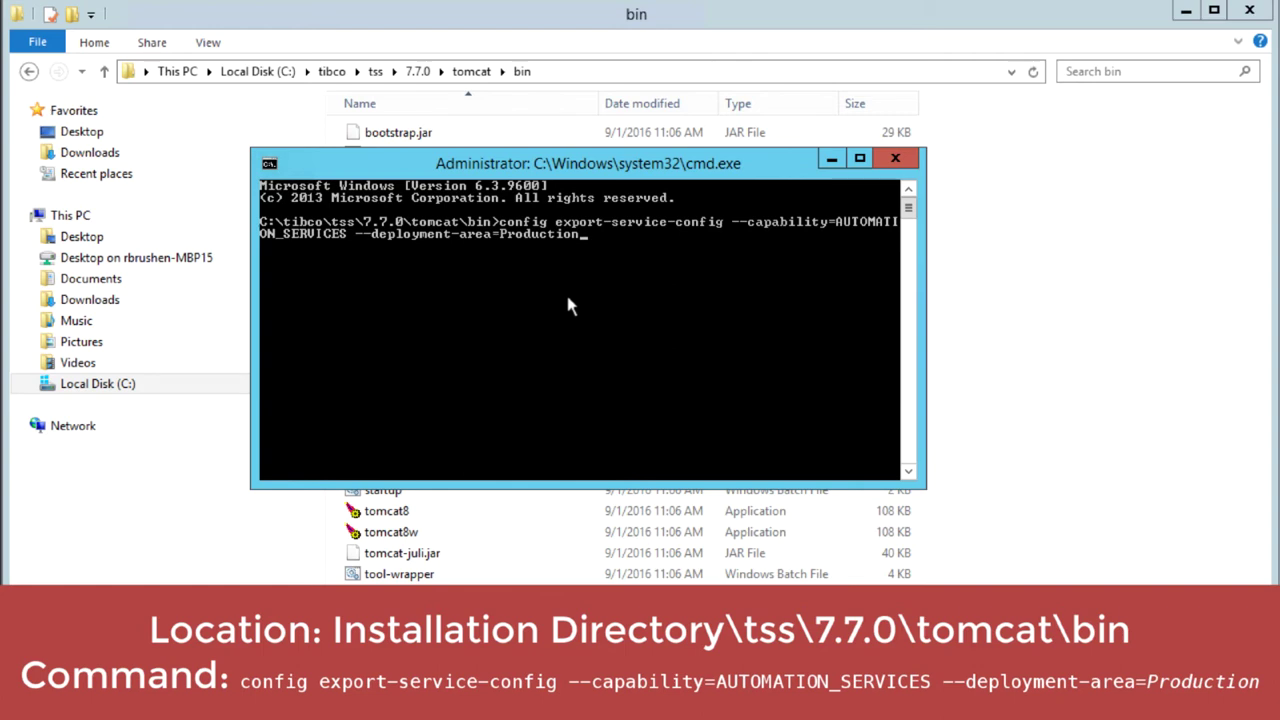
Step: Run export-service-config with the tool password to export the Production configuration into 'config'
{"action": "key", "text": "Return"}
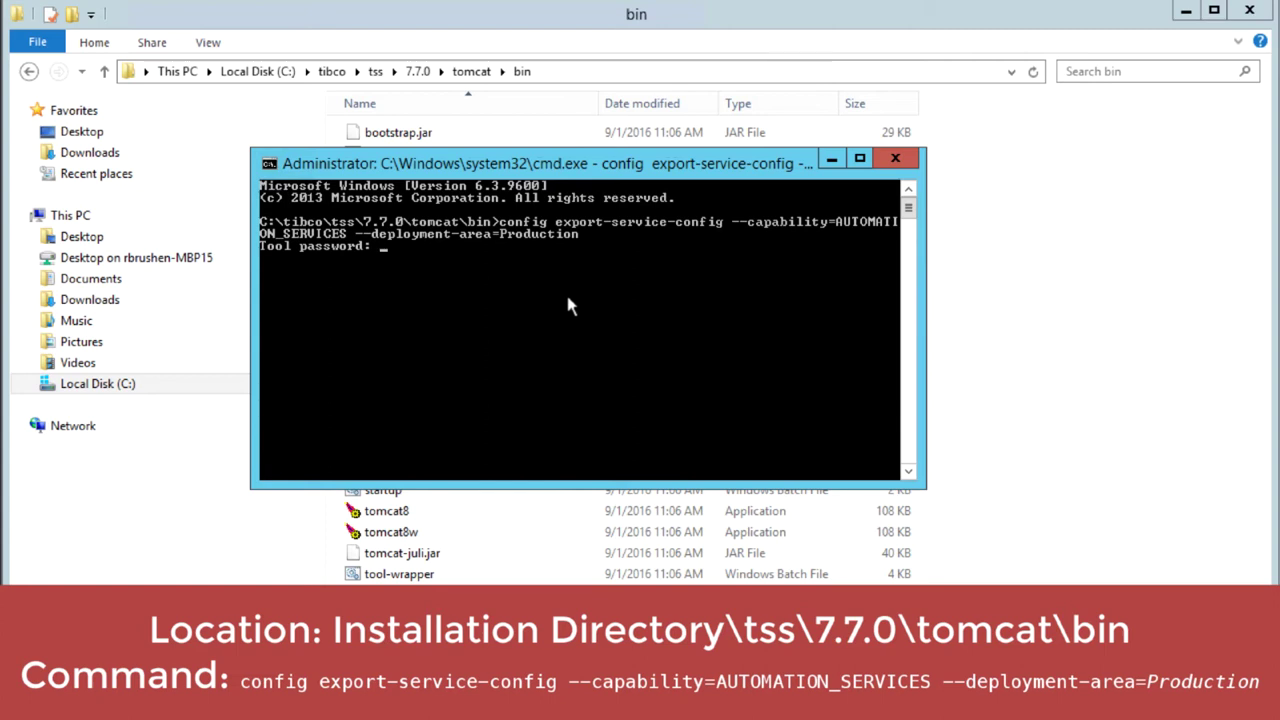
{"action": "key", "text": "Return"}
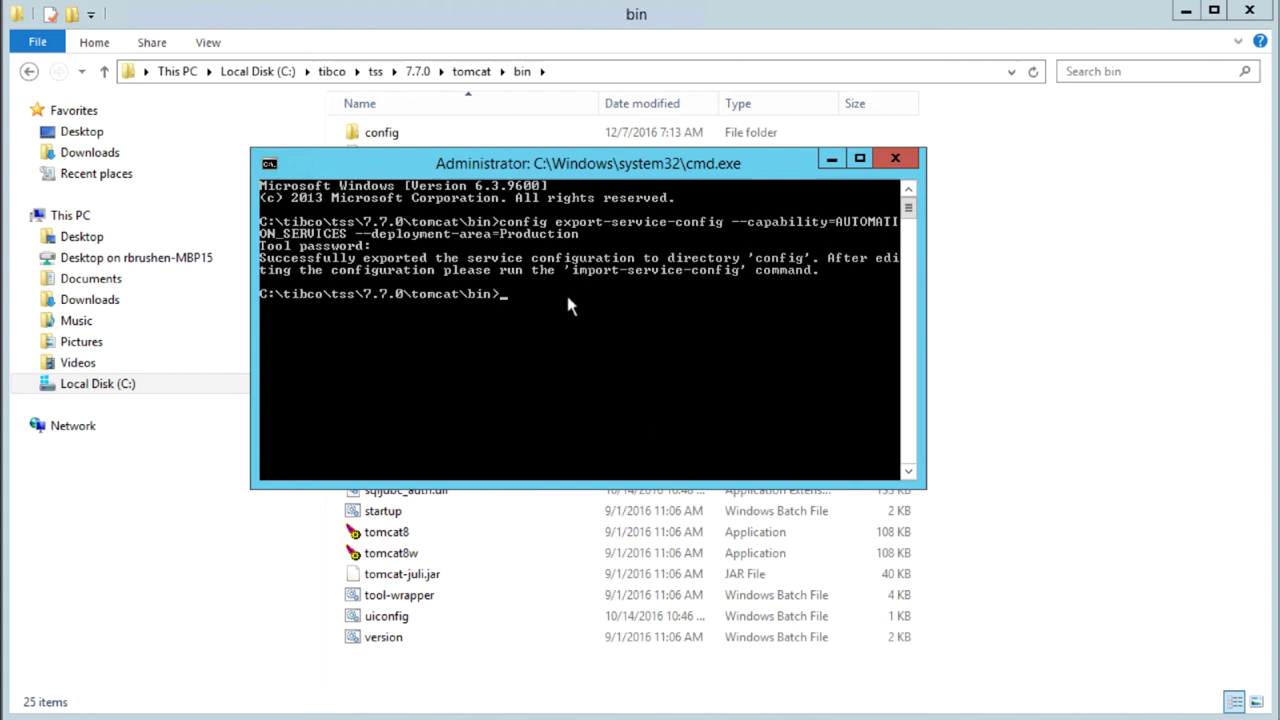
Step: Close Command Prompt and open config\root\Spotfire.Dxp.Worker.Automation.config in Notepad++
{"action": "key", "text": "alt+F4"}
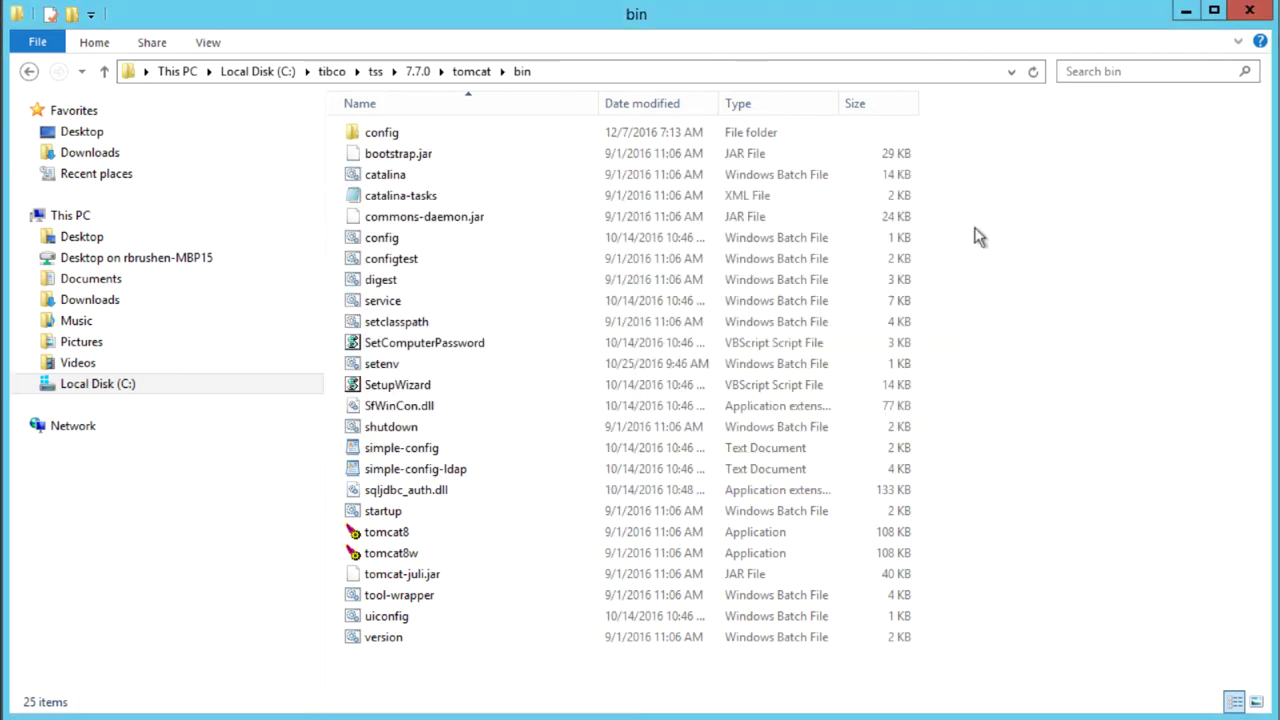
{"action": "double_click", "coordinate": [400, 138]}
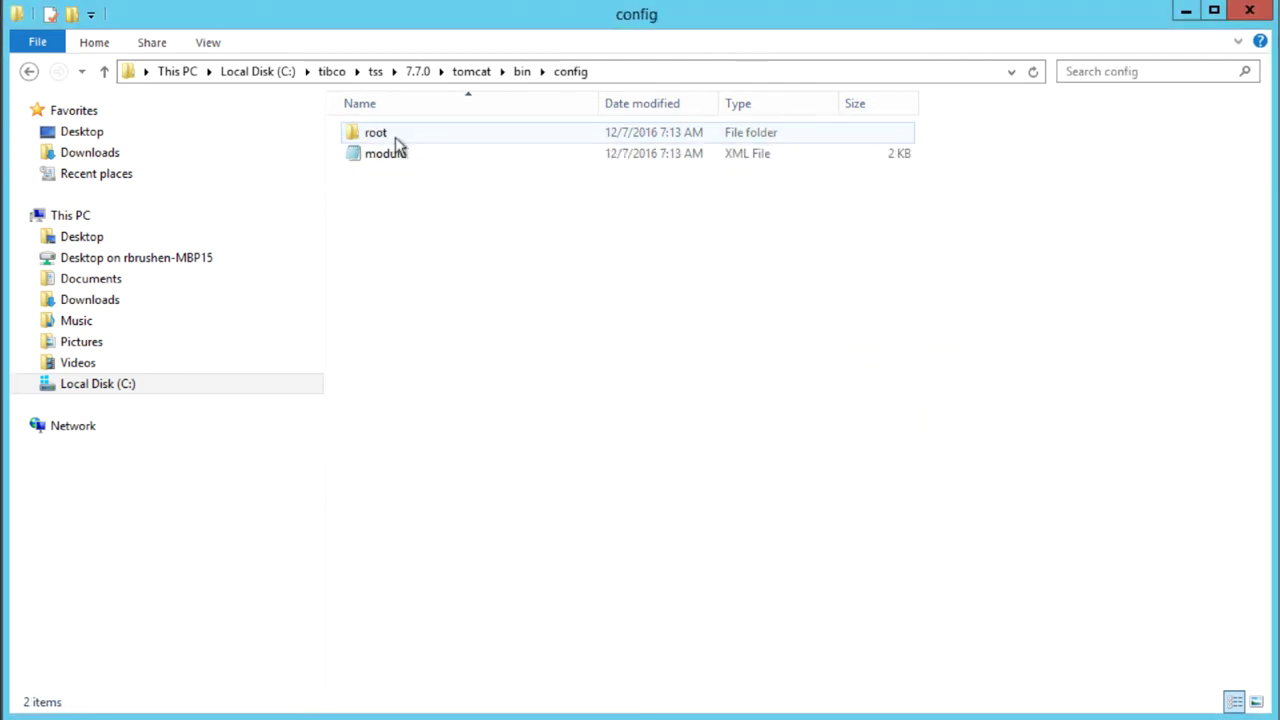
{"action": "double_click", "coordinate": [396, 136]}
{"action": "left_click", "coordinate": [410, 156]}
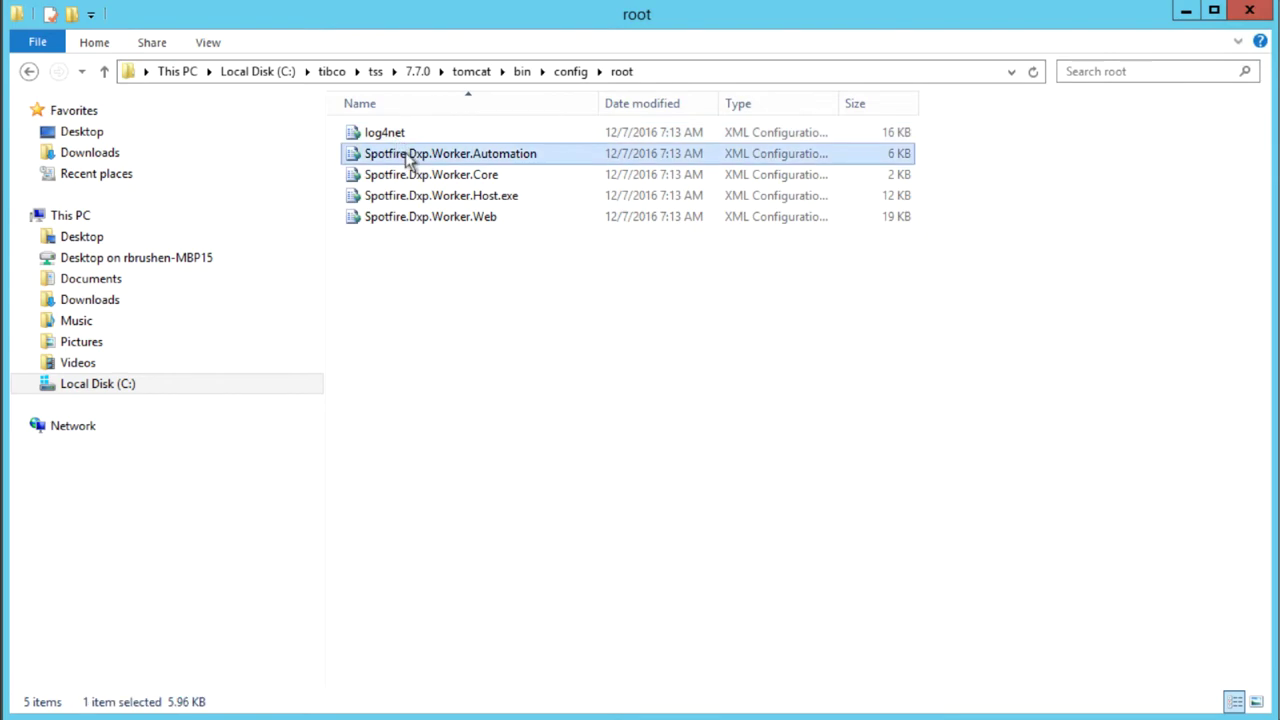
{"action": "right_click", "coordinate": [410, 160]}
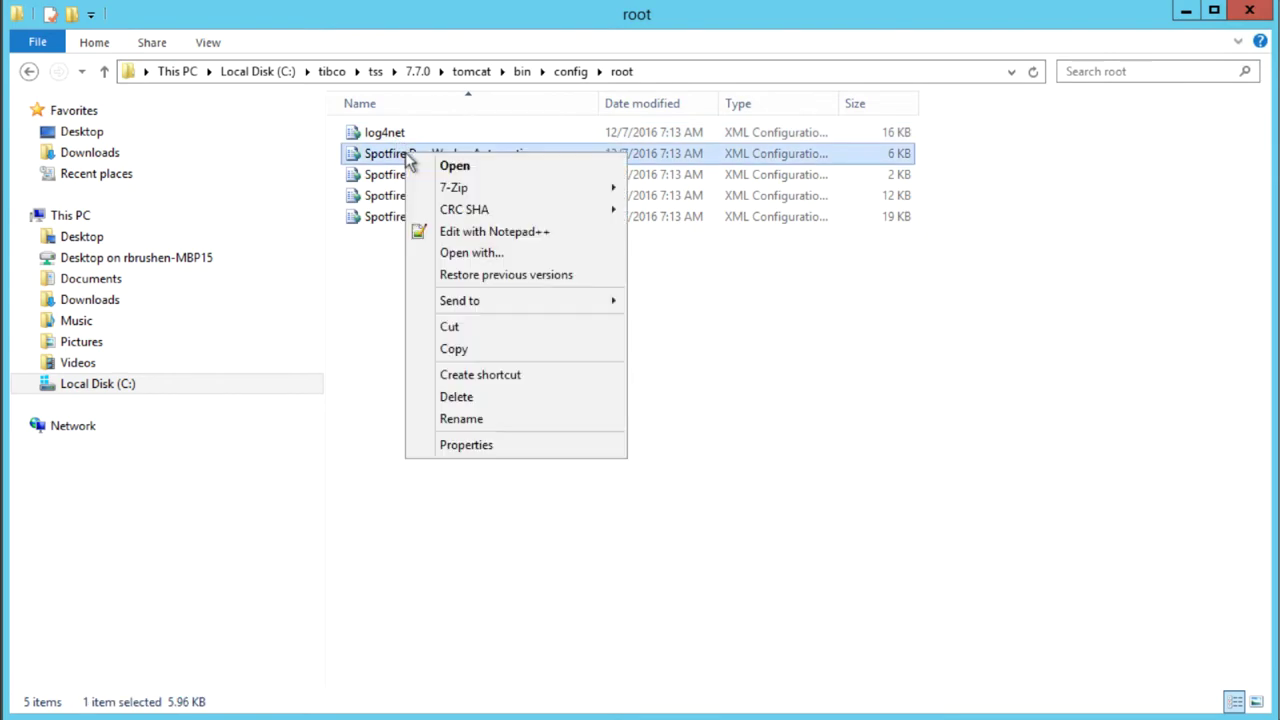
{"action": "left_click", "coordinate": [460, 232]}
{"action": "scroll", "coordinate": [458, 230], "scroll_direction": "down", "scroll_amount": 16}
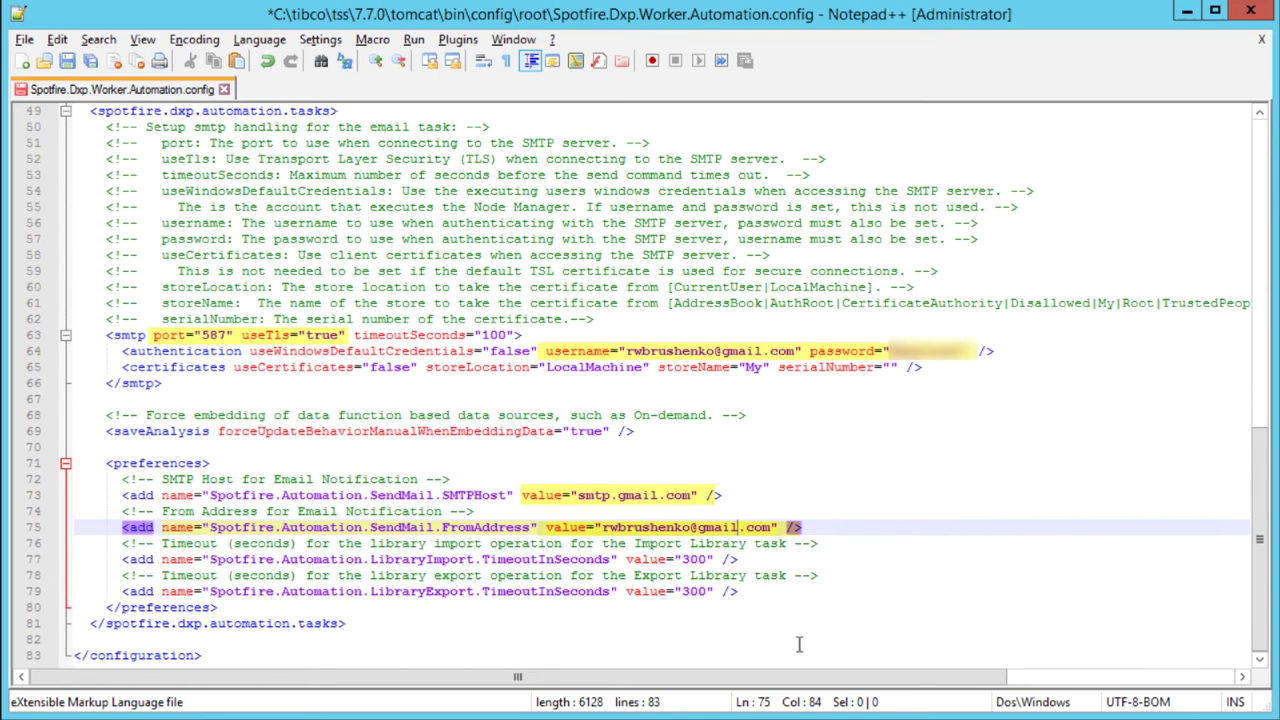
Step: Save the edited SMTP settings and import them as AutomationServicesConfiguration
{"action": "left_click", "coordinate": [24, 40]}
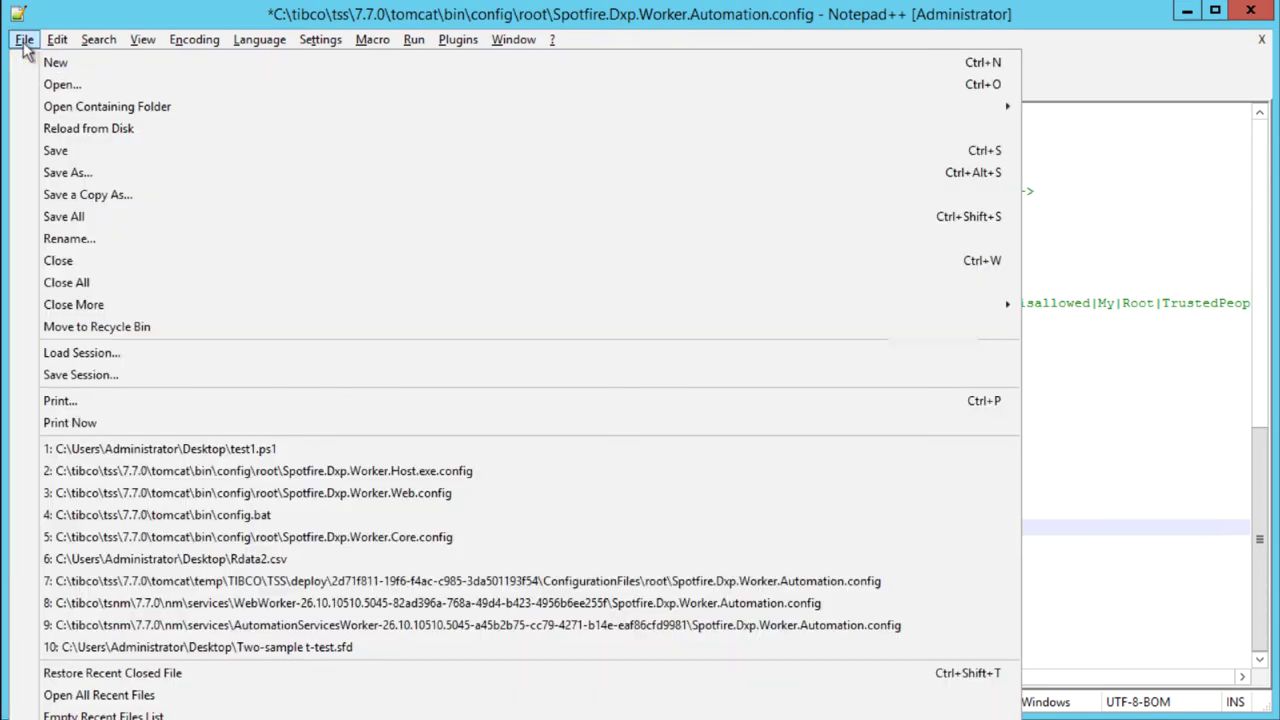
{"action": "left_click", "coordinate": [55, 150]}
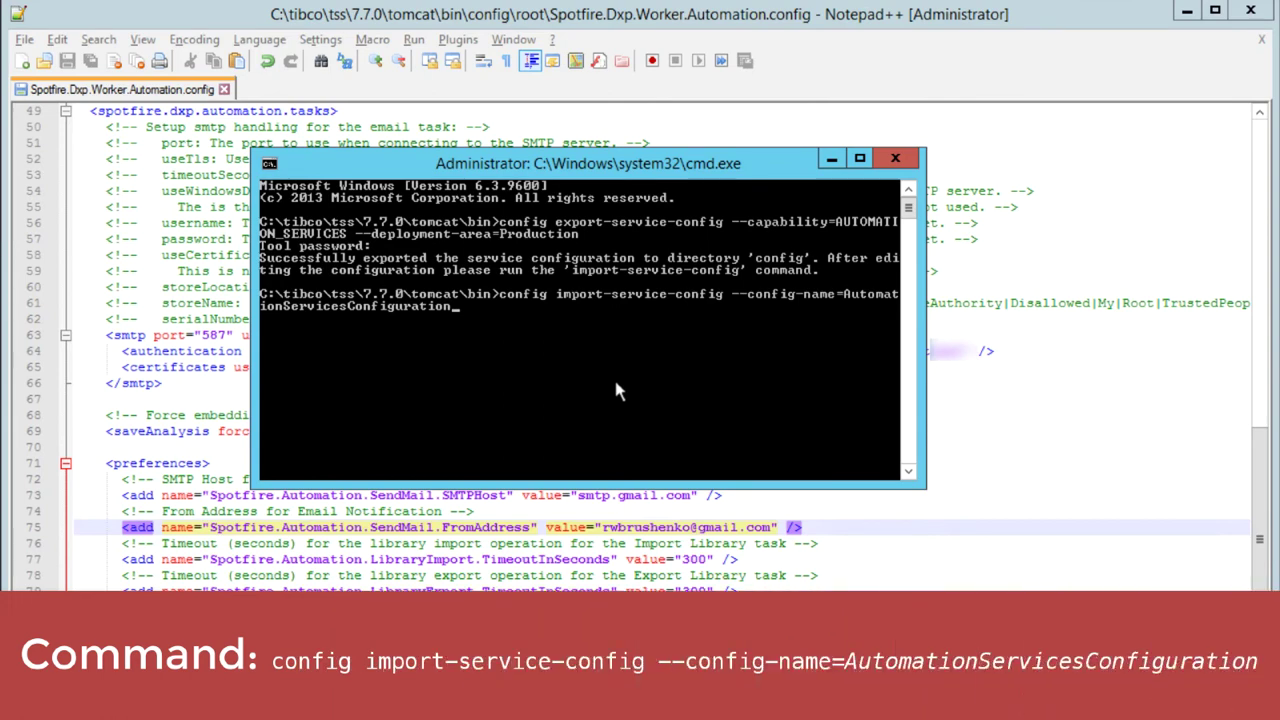
{"action": "key", "text": "Return"}
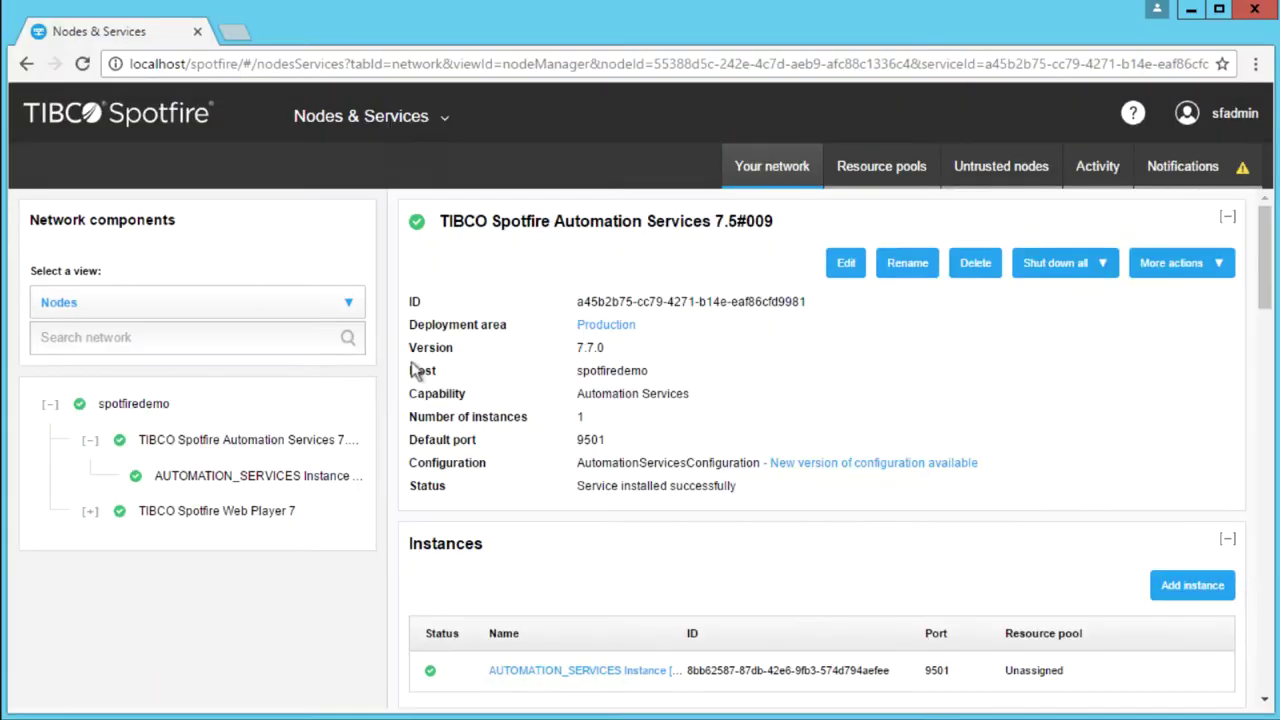
Step: Update Automation Services to the newly available configuration version
{"action": "left_click", "coordinate": [882, 463]}
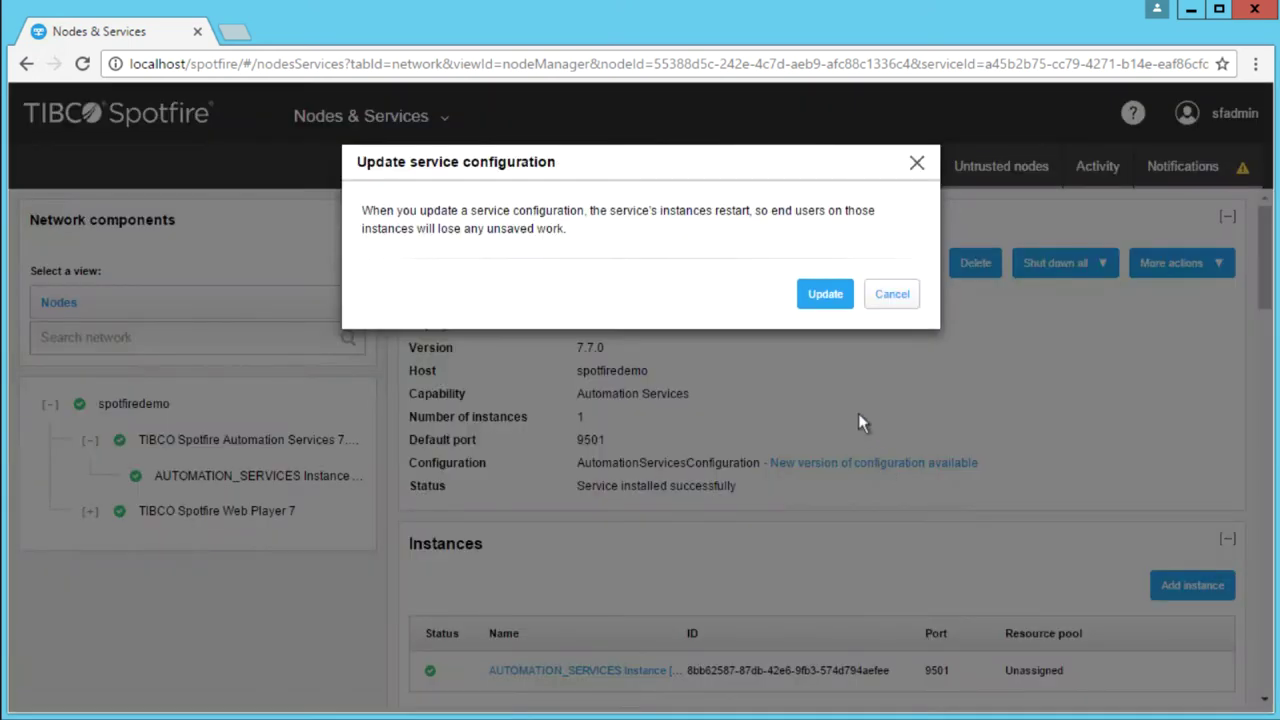
{"action": "left_click", "coordinate": [829, 309]}
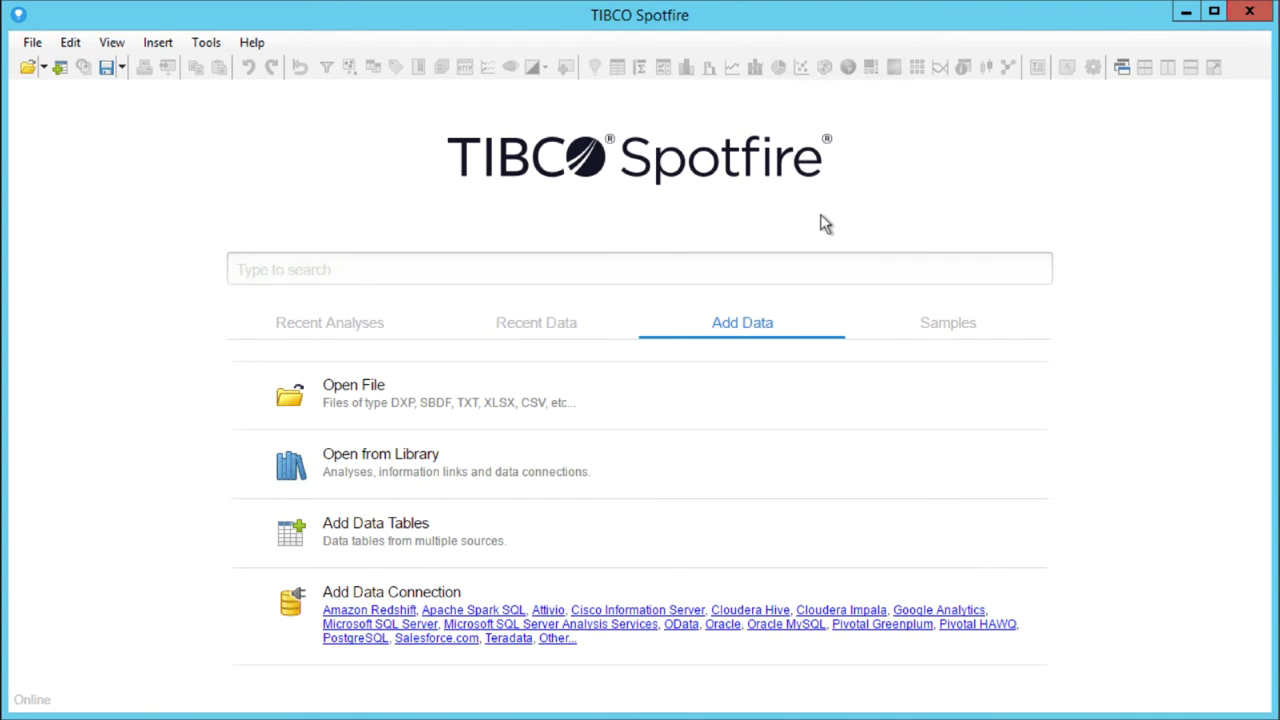
Step: In the Automation Services Job Builder, add an Open Analysis from Library task for Expense Analyzer Dashboard
{"action": "left_click", "coordinate": [206, 42]}
{"action": "left_click", "coordinate": [258, 272]}
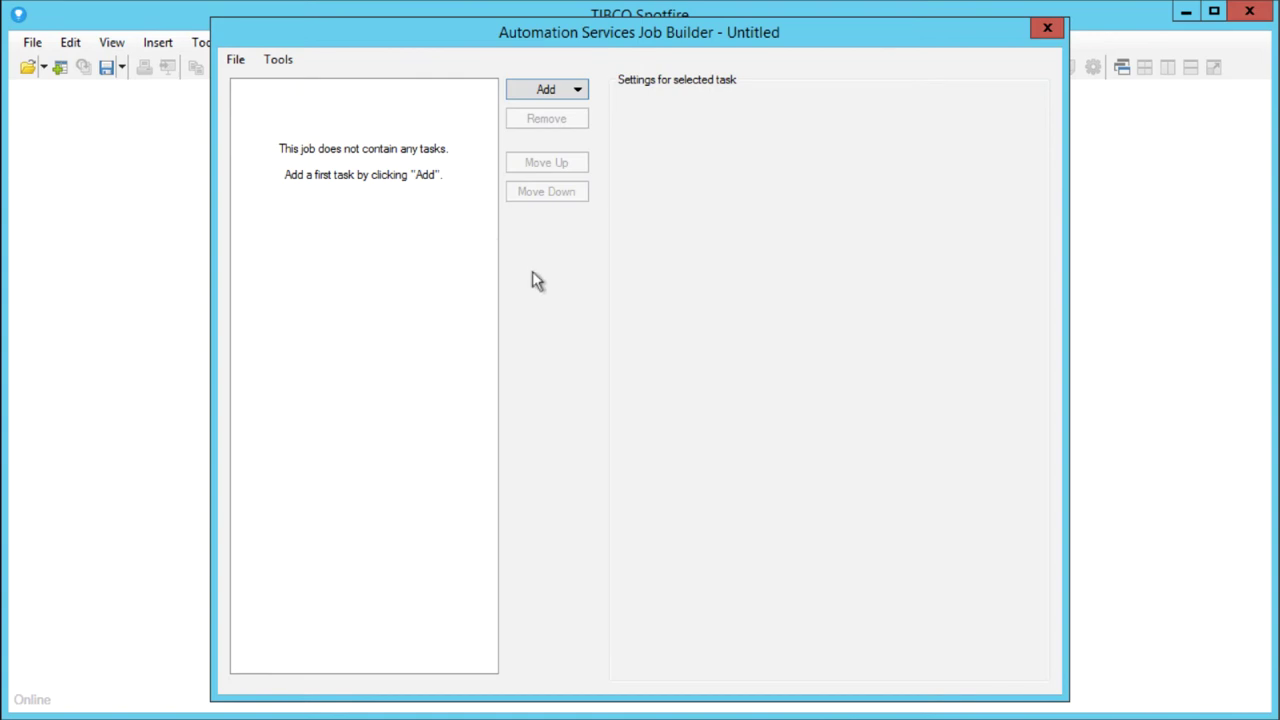
{"action": "left_click", "coordinate": [542, 92]}
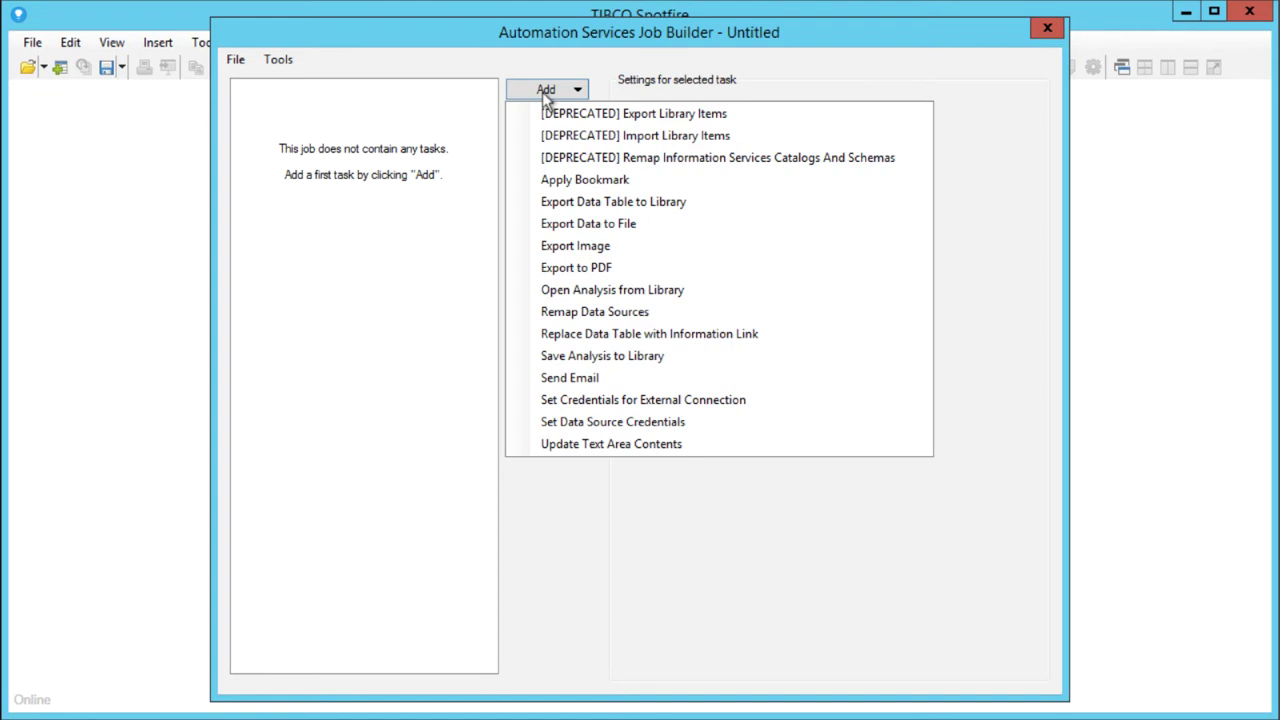
{"action": "left_click", "coordinate": [576, 289]}
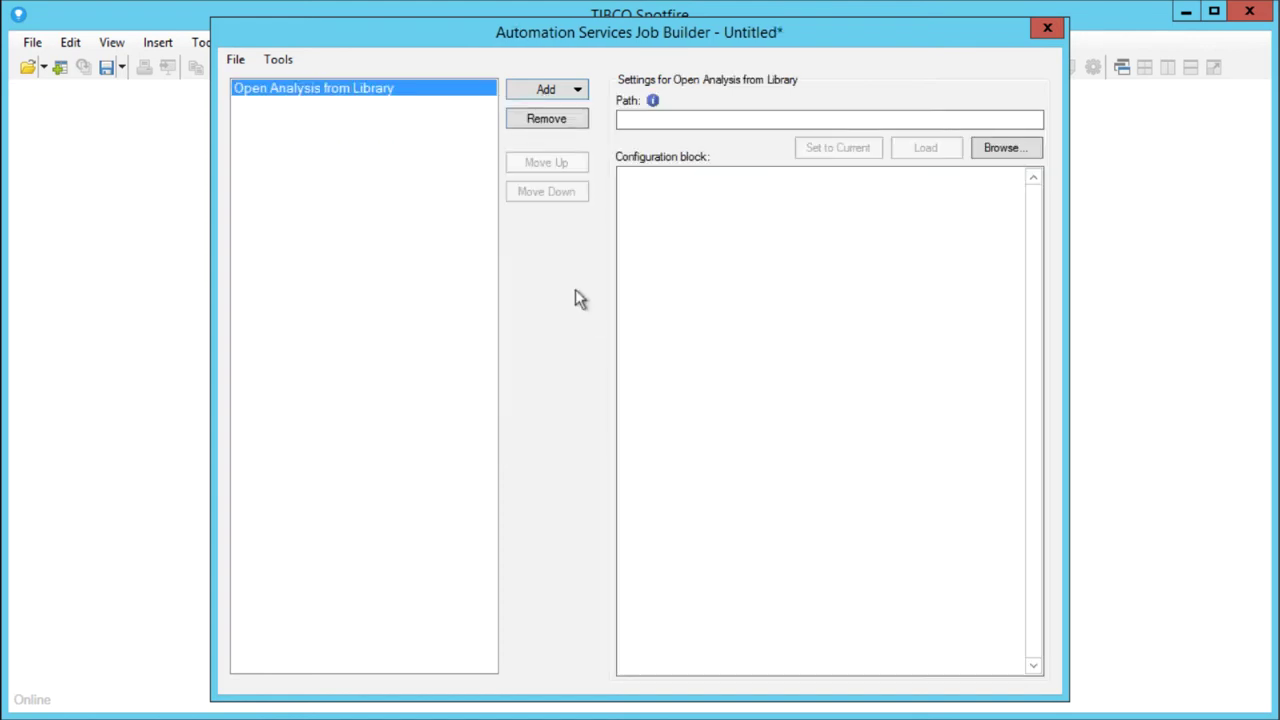
{"action": "left_click", "coordinate": [992, 155]}
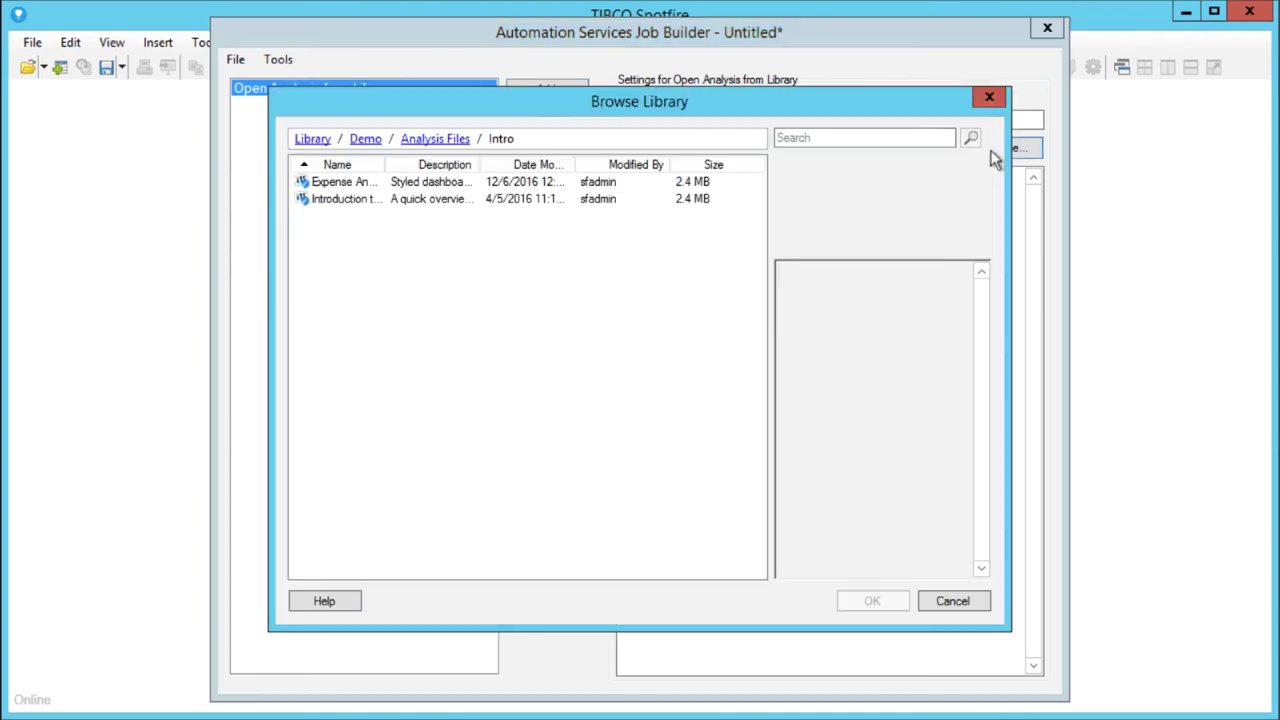
{"action": "left_click", "coordinate": [491, 184]}
{"action": "left_click", "coordinate": [878, 599]}
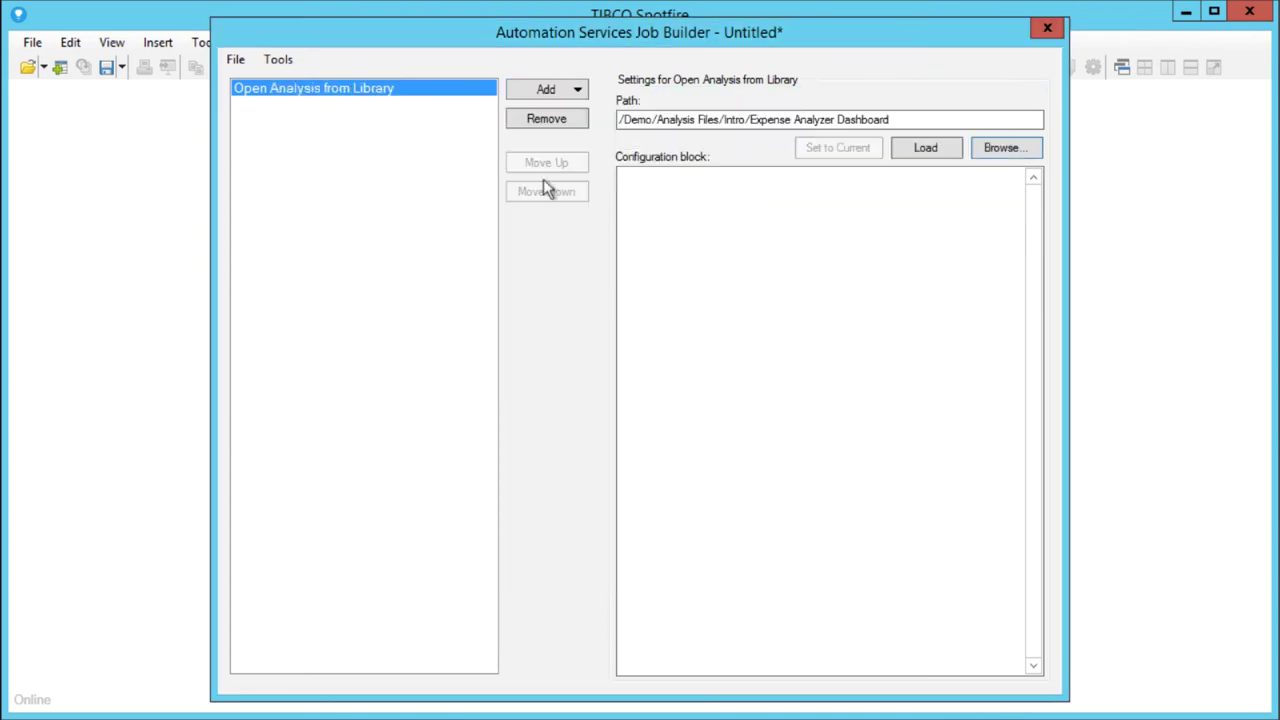
Step: Add an Export to PDF task to /Users/Administrator/Desktop/expense.pdf, active page, one visualization per page
{"action": "left_click", "coordinate": [545, 91]}
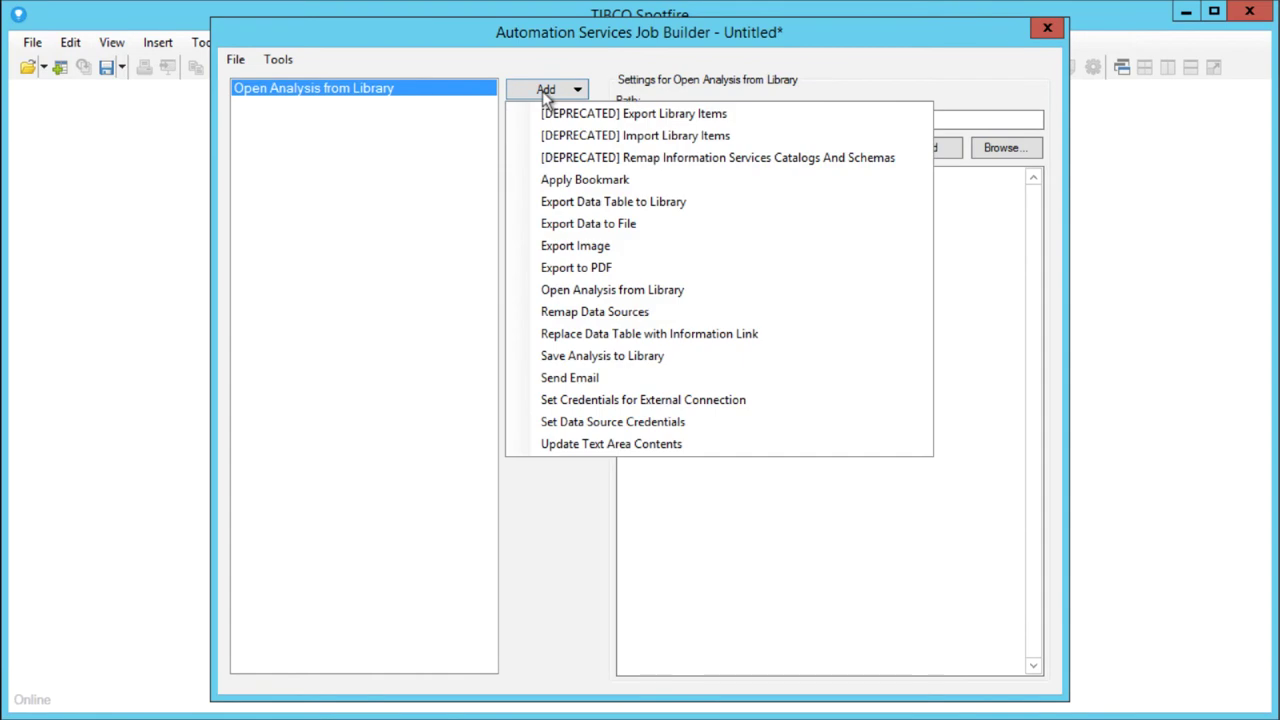
{"action": "left_click", "coordinate": [586, 268]}
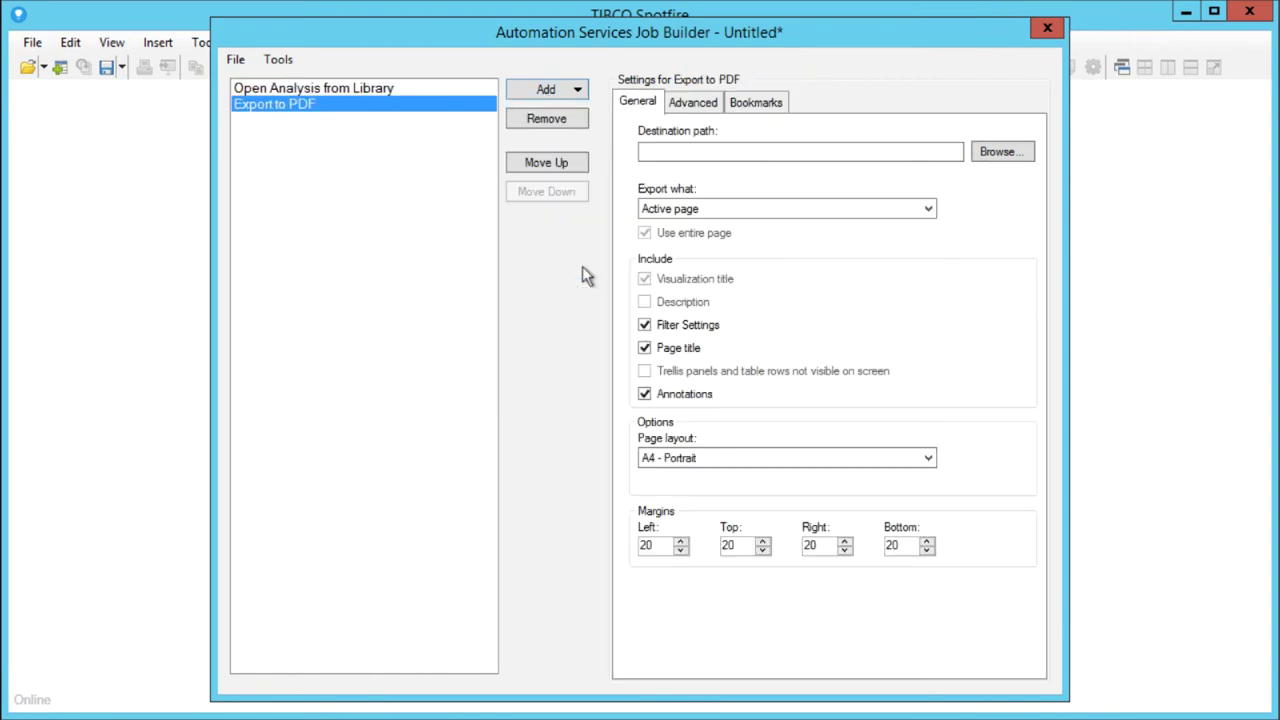
{"action": "left_click", "coordinate": [666, 152]}
{"action": "type", "text": "/Users/Administrator/Desktop/expense.pdf"}
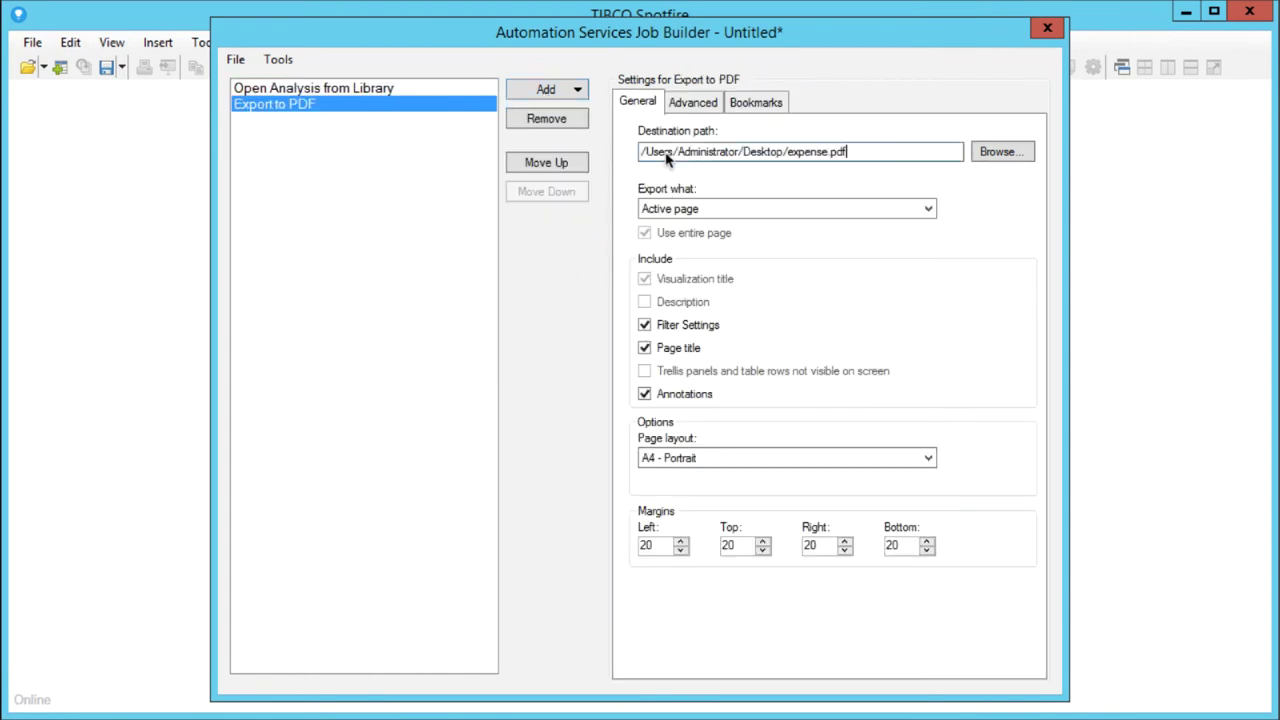
{"action": "left_click", "coordinate": [757, 210]}
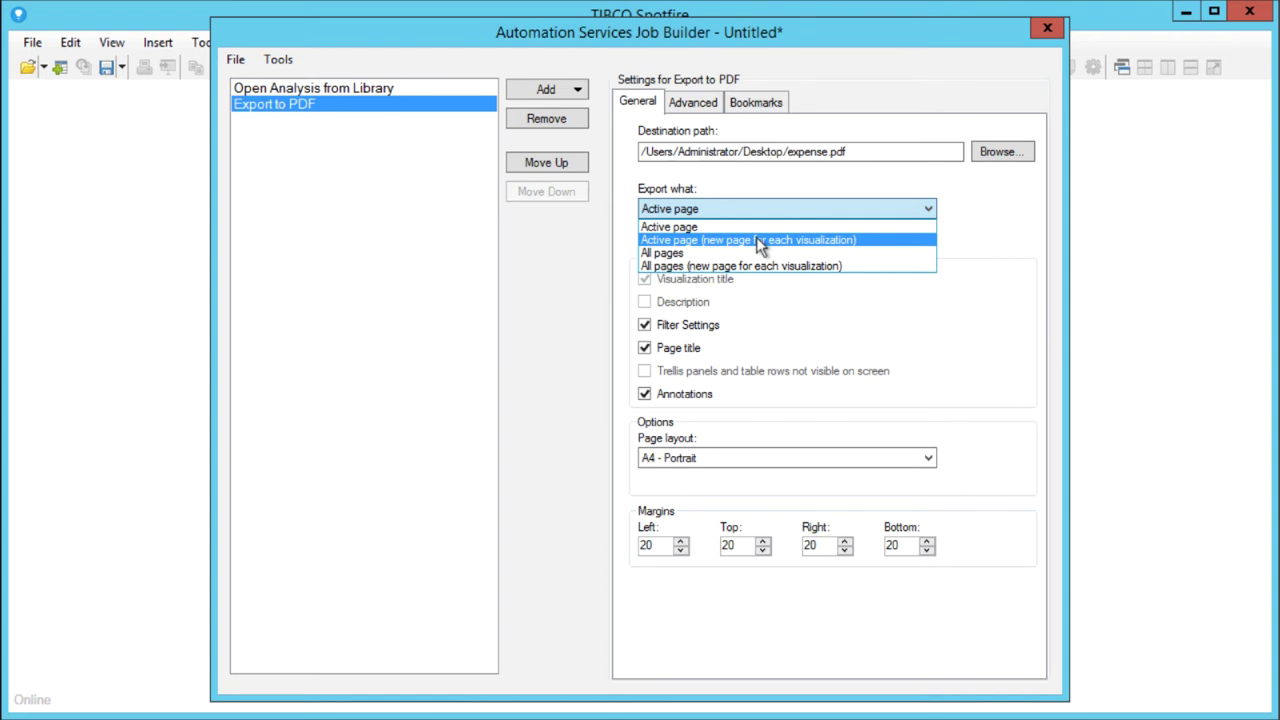
{"action": "left_click", "coordinate": [756, 241]}
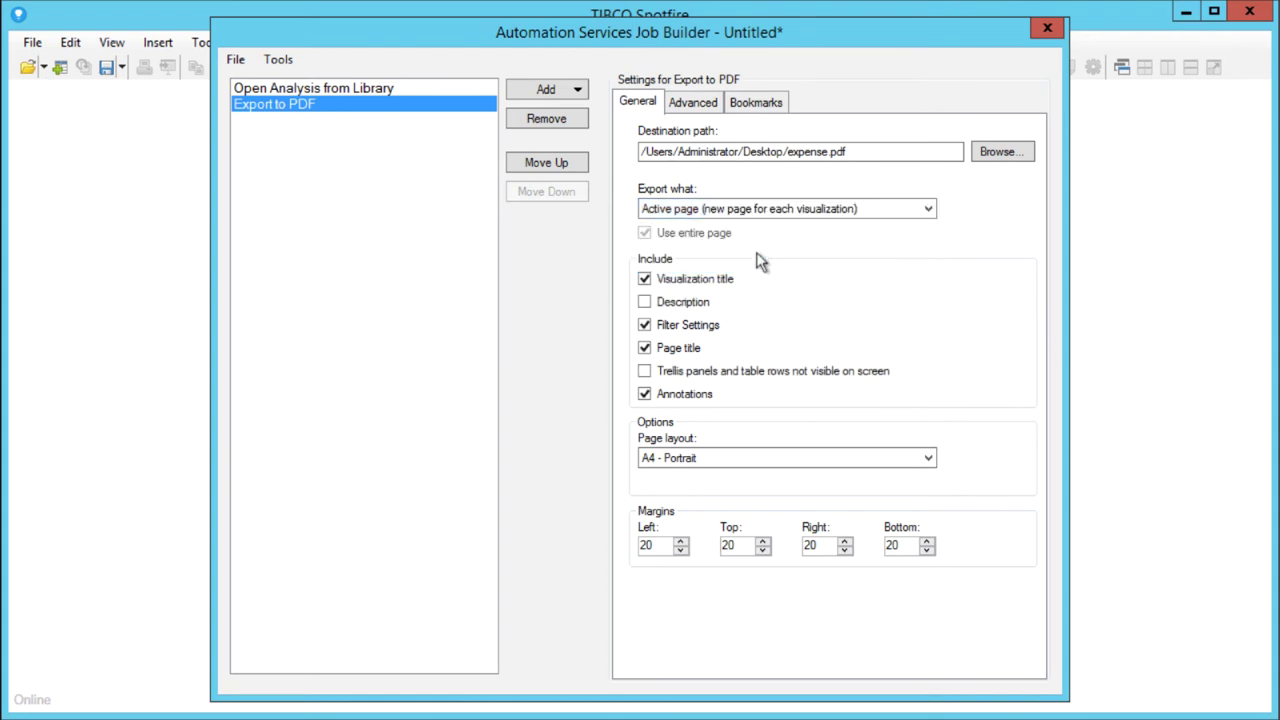
{"action": "left_click", "coordinate": [578, 92]}
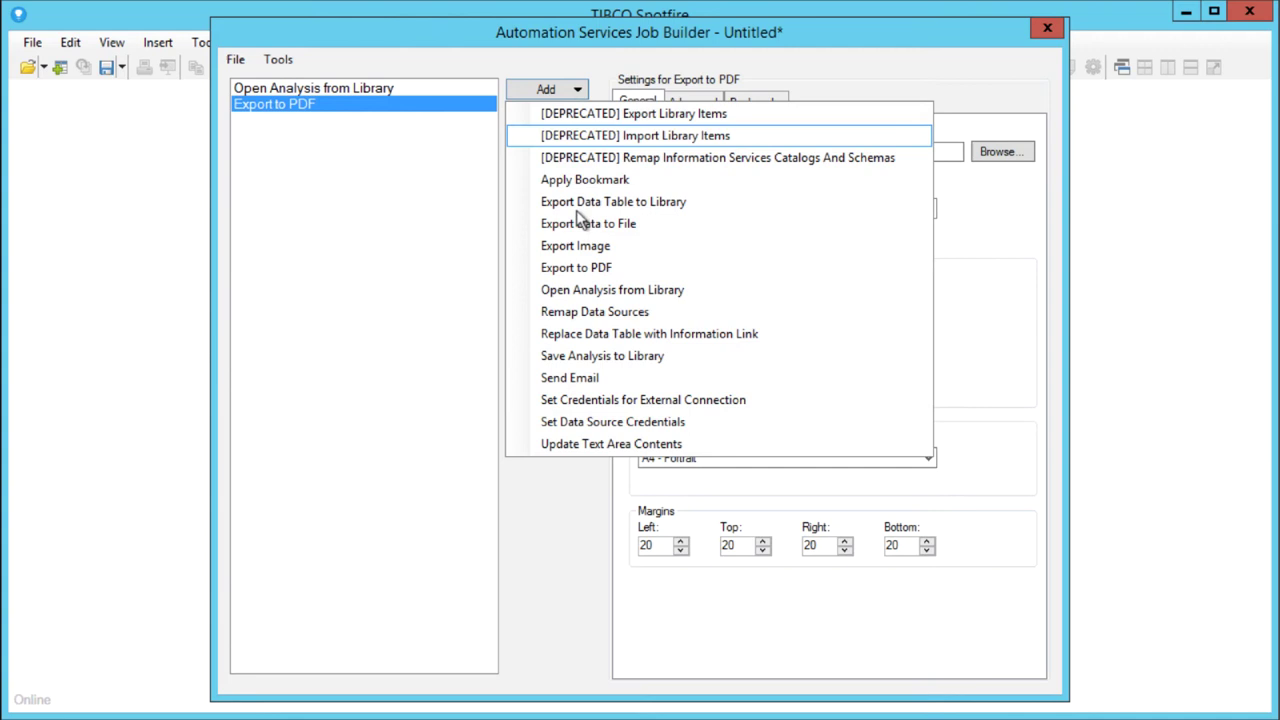
Step: Add a Send Email task attaching /Users/Administrator/Desktop/expense.pdf titled expense.pdf
{"action": "left_click", "coordinate": [570, 378]}
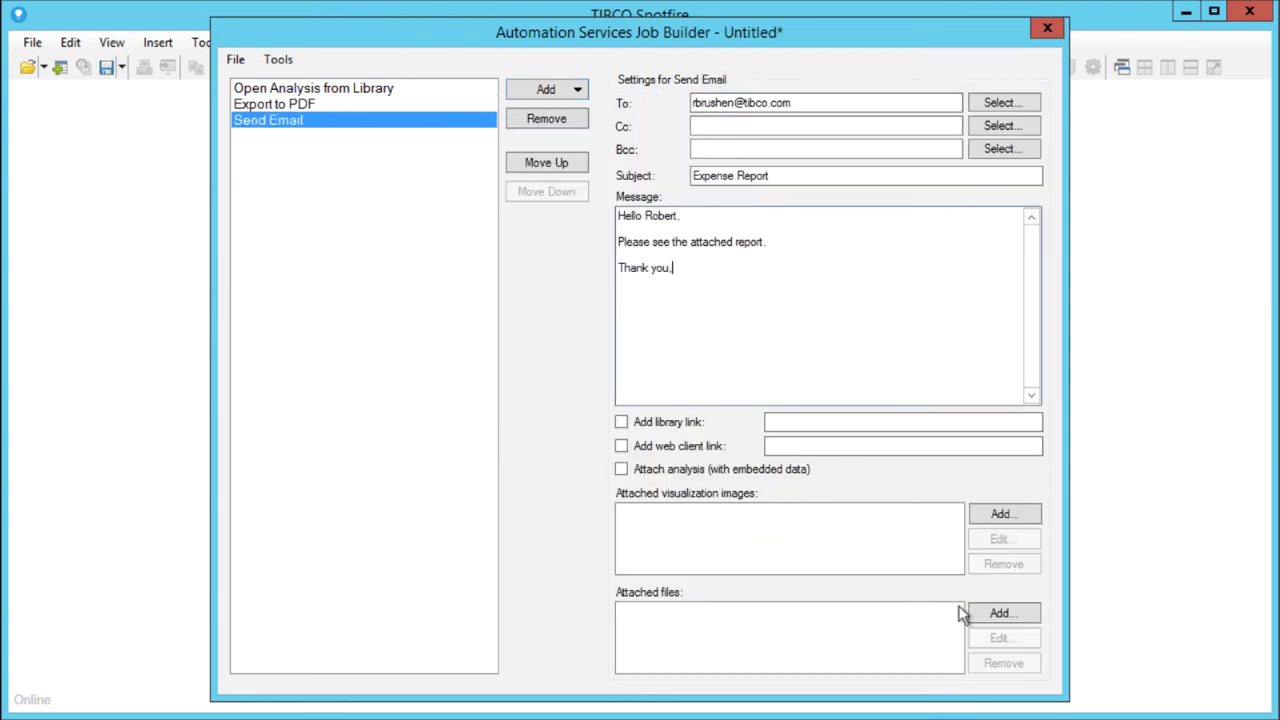
{"action": "left_click", "coordinate": [1000, 613]}
{"action": "left_click", "coordinate": [652, 339]}
{"action": "type", "text": "/Users/Administrator/Desktop/expense.pdf"}
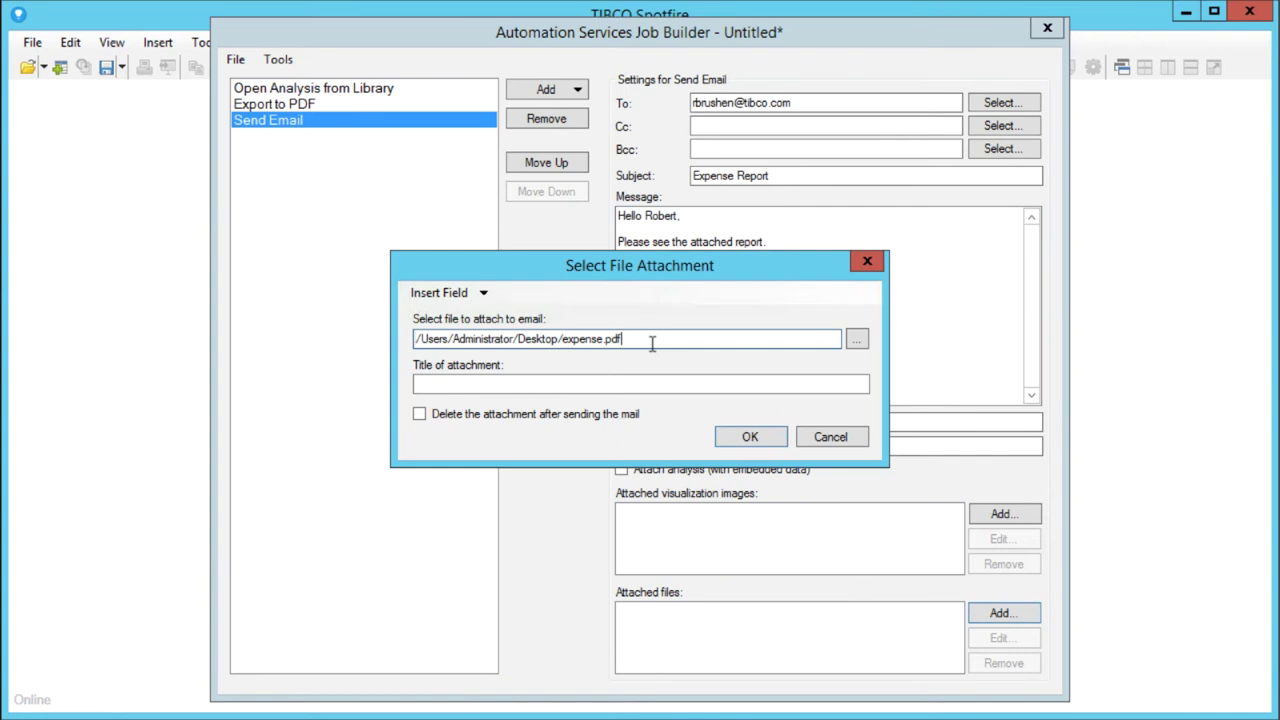
{"action": "left_click", "coordinate": [636, 384]}
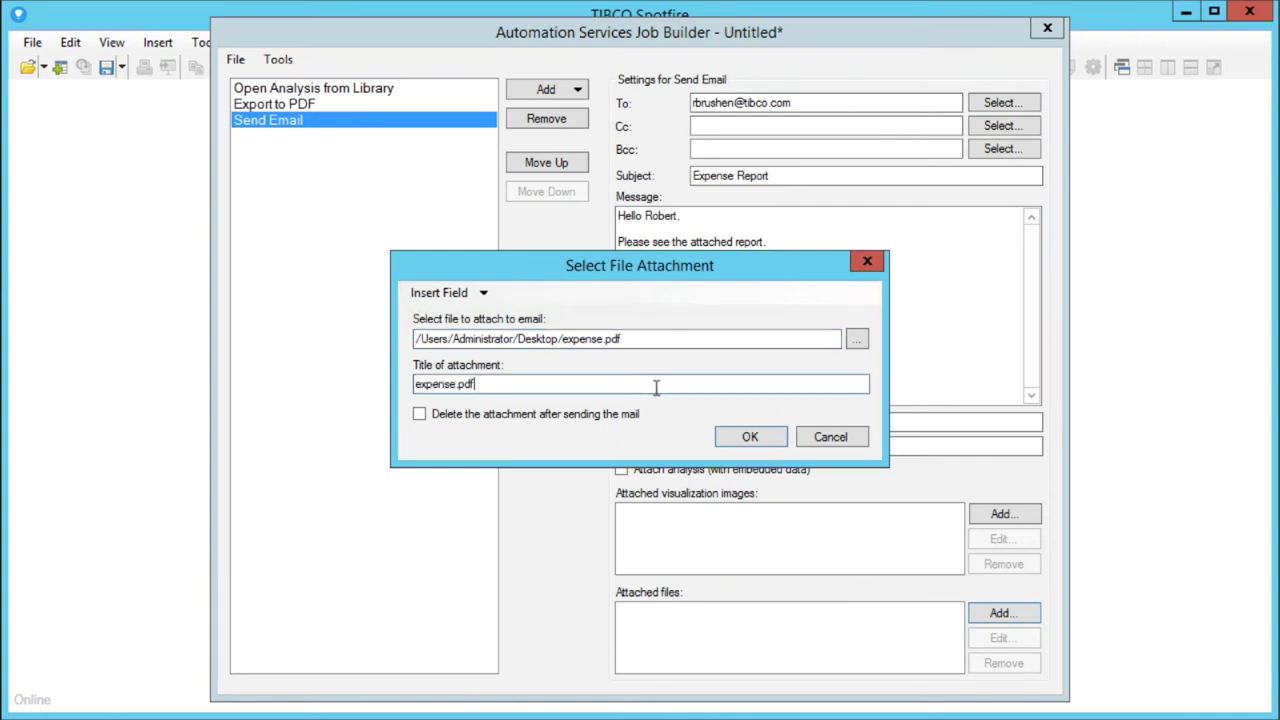
{"action": "left_click", "coordinate": [746, 439]}
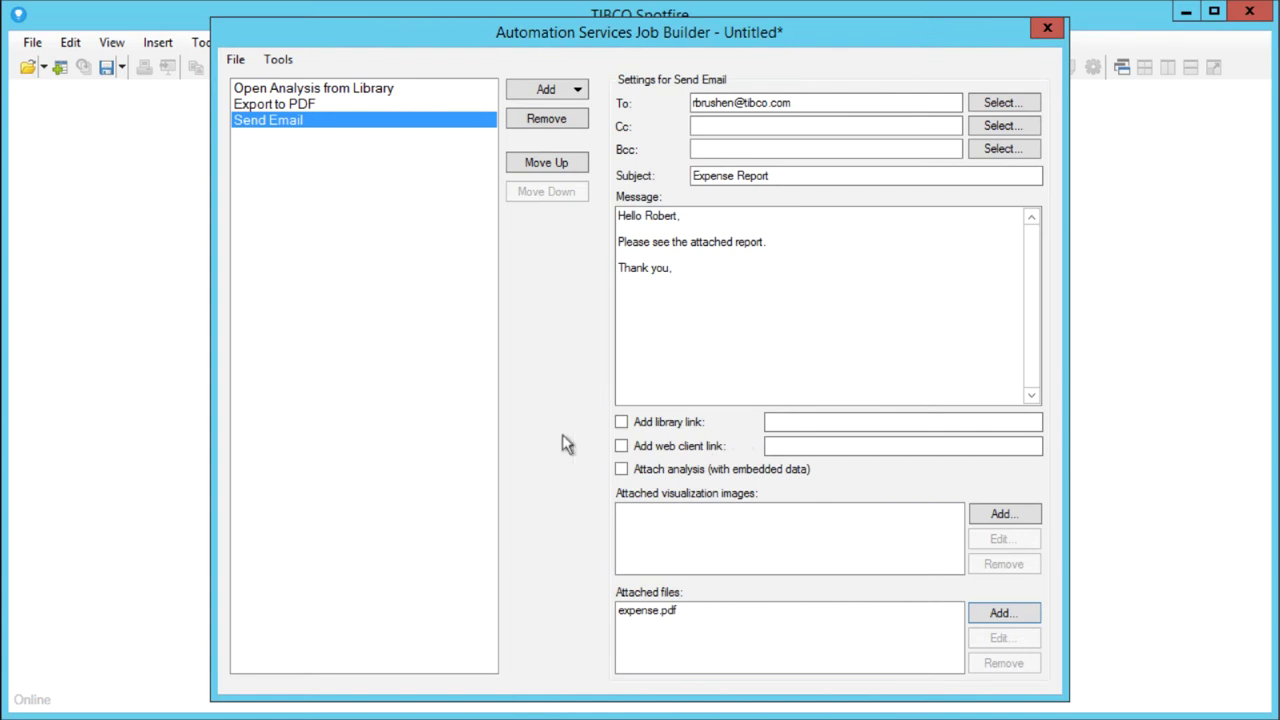
{"action": "left_click", "coordinate": [278, 62]}
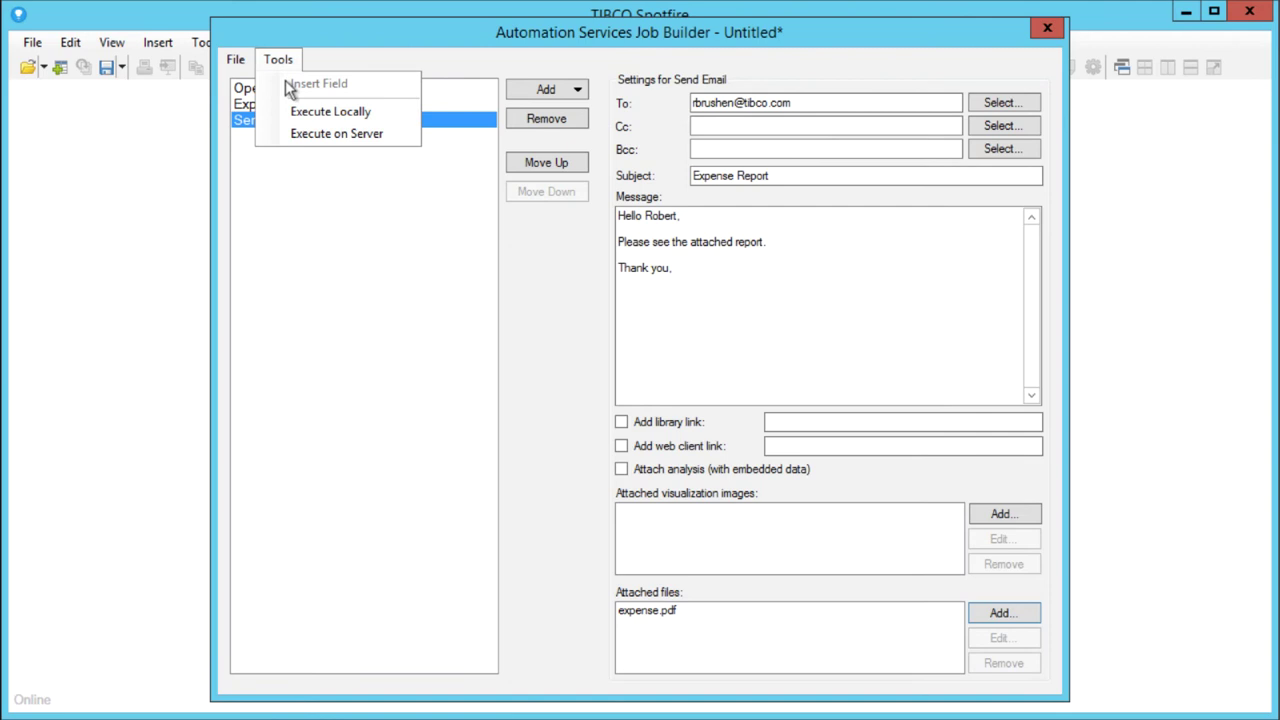
{"action": "left_click", "coordinate": [306, 133]}
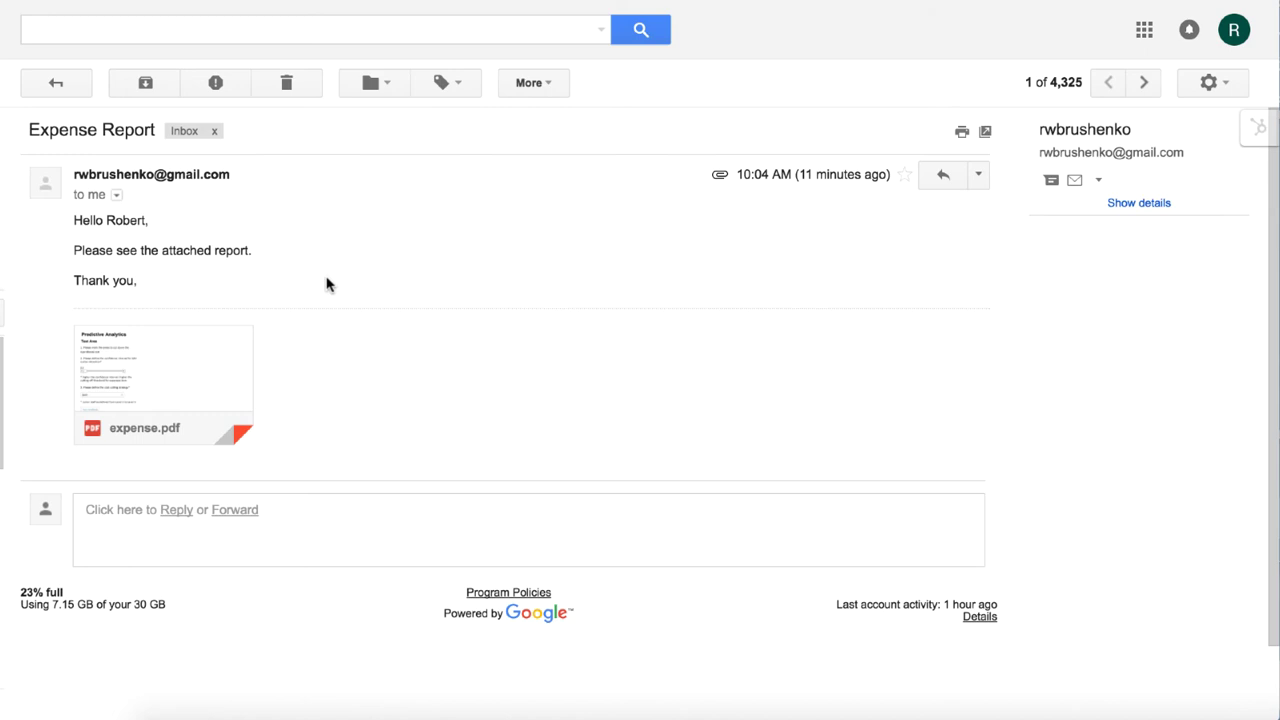
Step: Open the emailed expense.pdf and scroll through its chart pages, including the expenses forecast
{"action": "left_click", "coordinate": [163, 385]}
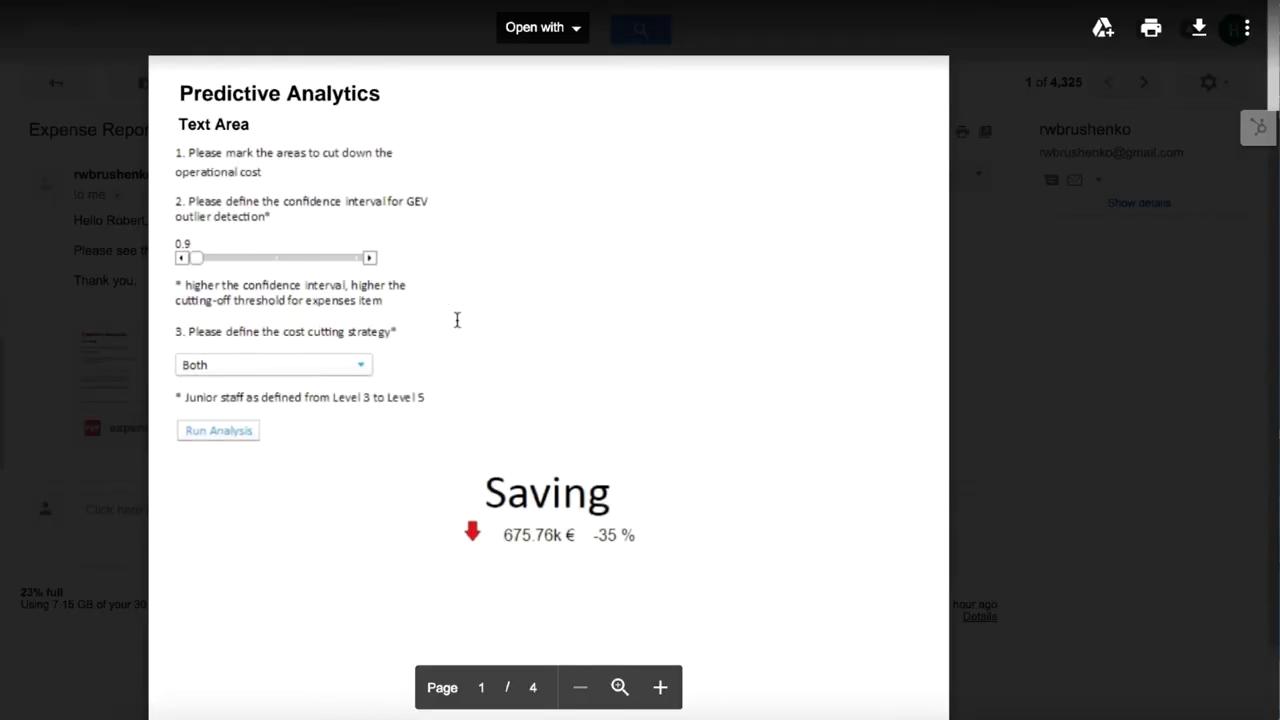
{"action": "scroll", "coordinate": [457, 320], "scroll_direction": "down", "scroll_amount": 3}
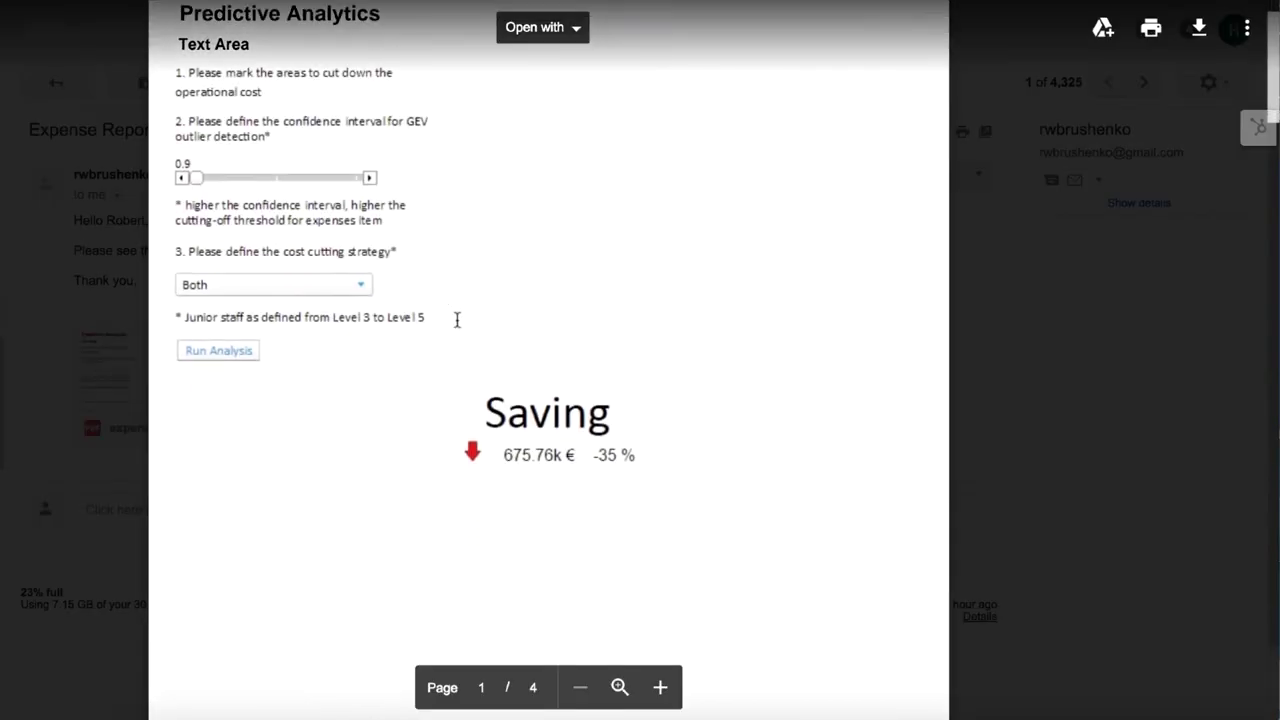
{"action": "scroll", "coordinate": [457, 320], "scroll_direction": "down", "scroll_amount": 15}
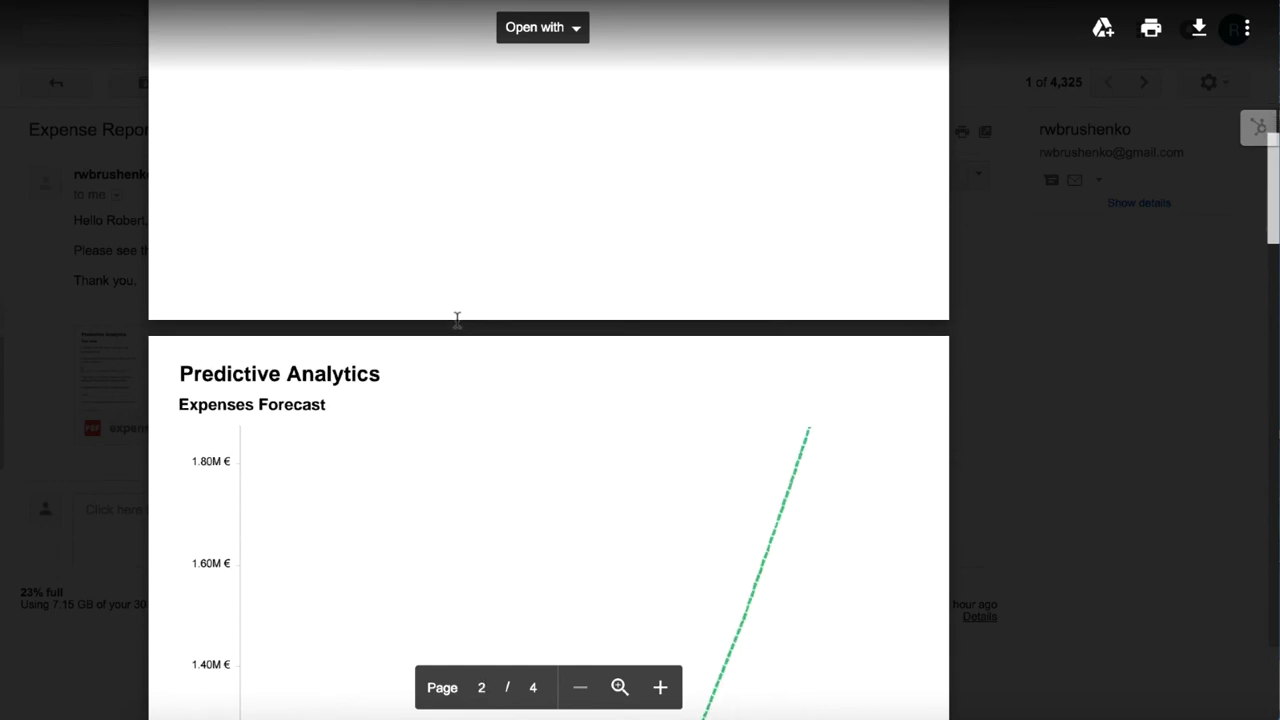
{"action": "scroll", "coordinate": [457, 320], "scroll_direction": "down", "scroll_amount": 14}
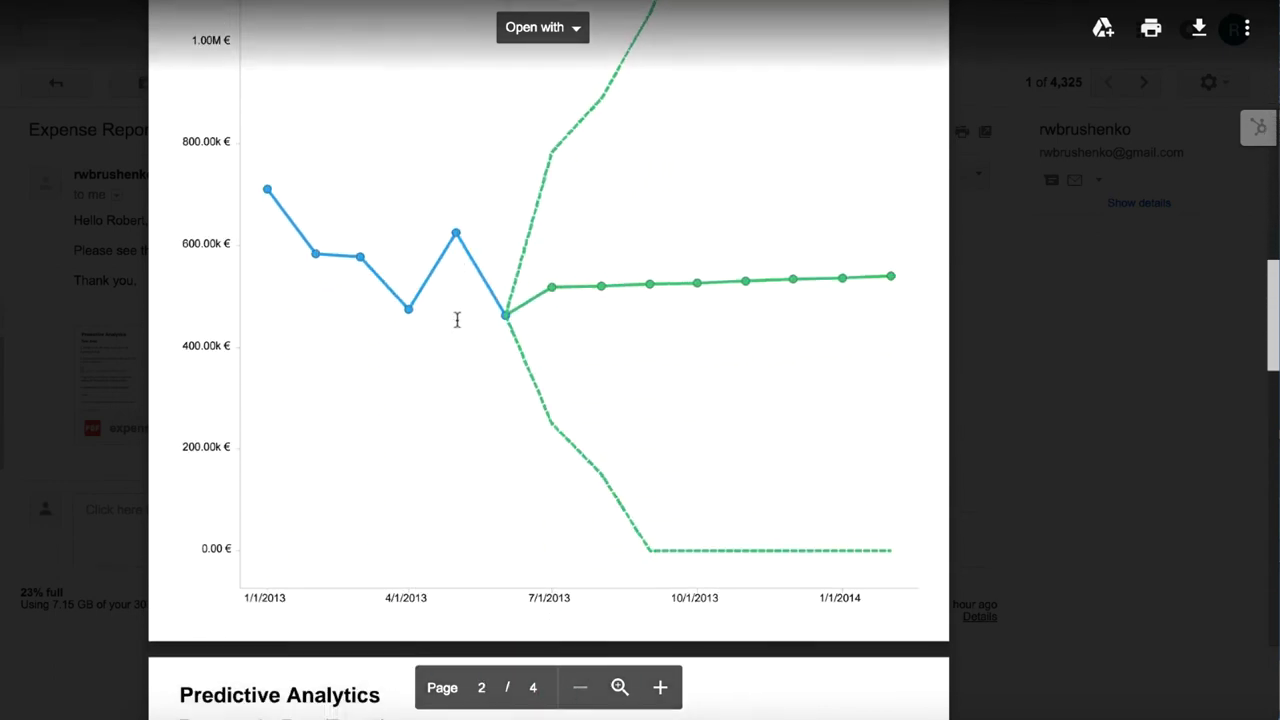
{"action": "scroll", "coordinate": [457, 320], "scroll_direction": "down", "scroll_amount": 20}
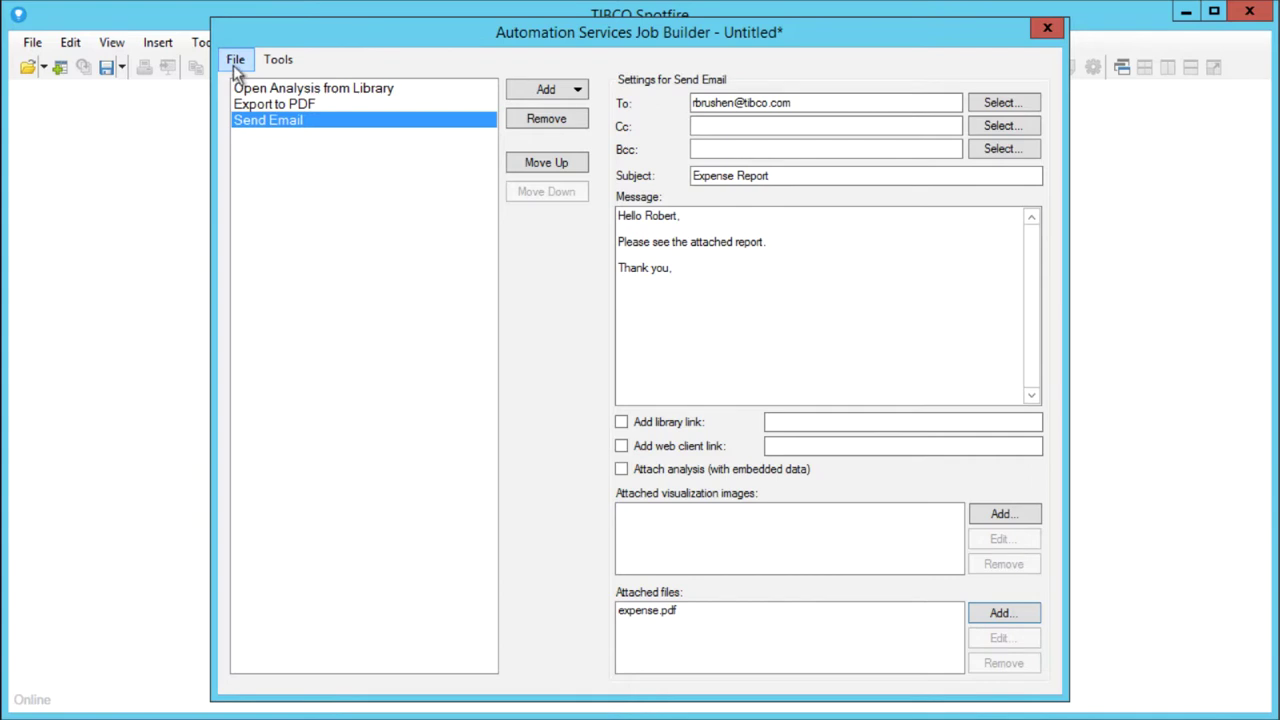
Step: Save the automation job as expenseReport.xml
{"action": "left_click", "coordinate": [235, 61]}
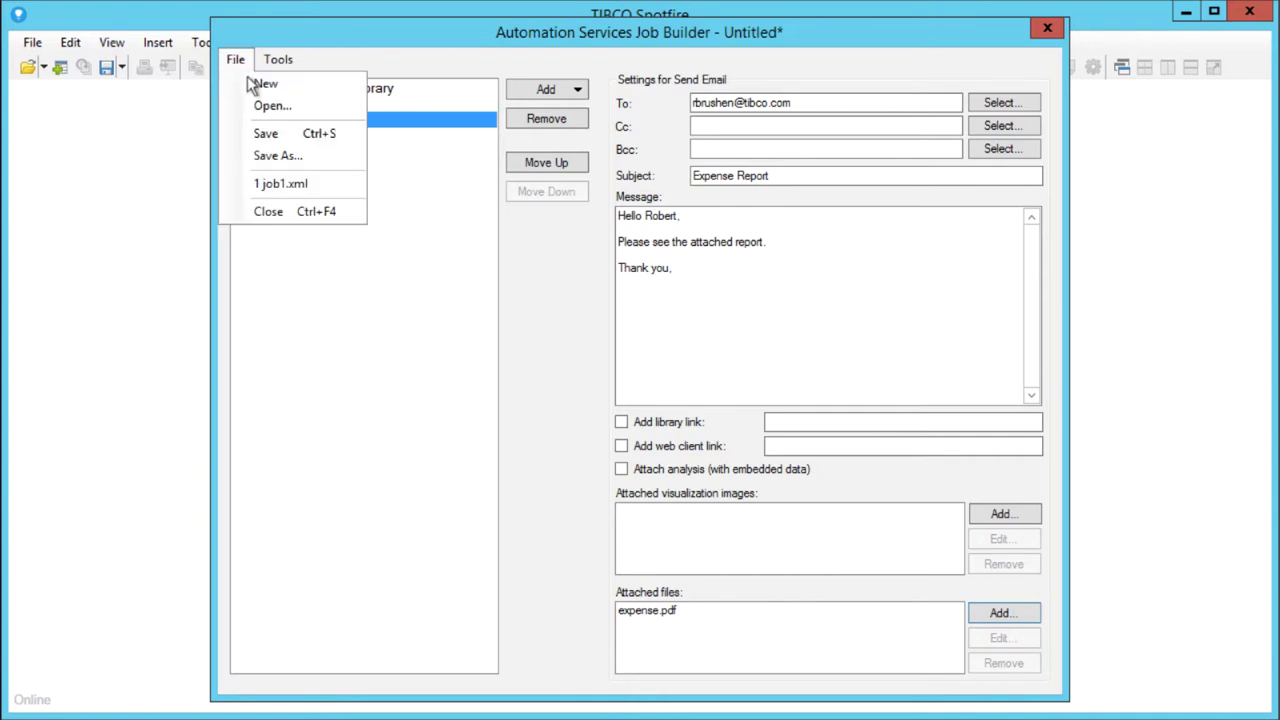
{"action": "left_click", "coordinate": [291, 156]}
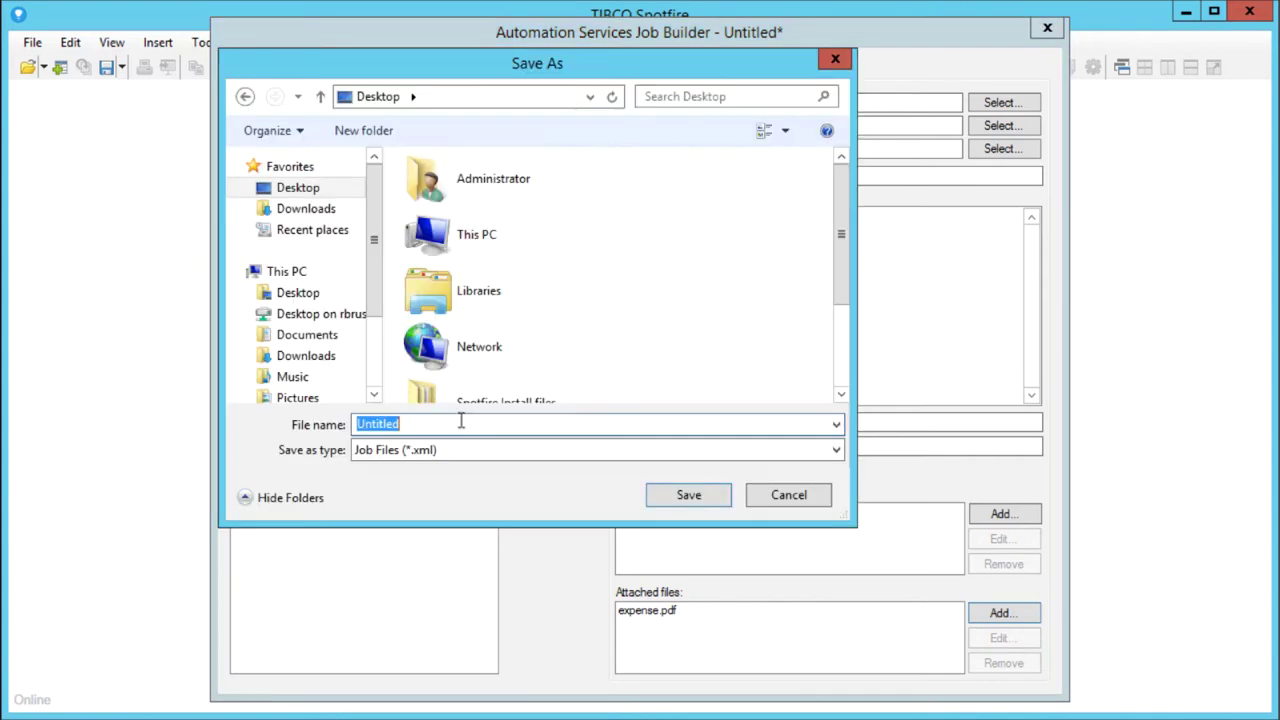
{"action": "type", "text": "expenseReport"}
{"action": "left_click", "coordinate": [680, 489]}
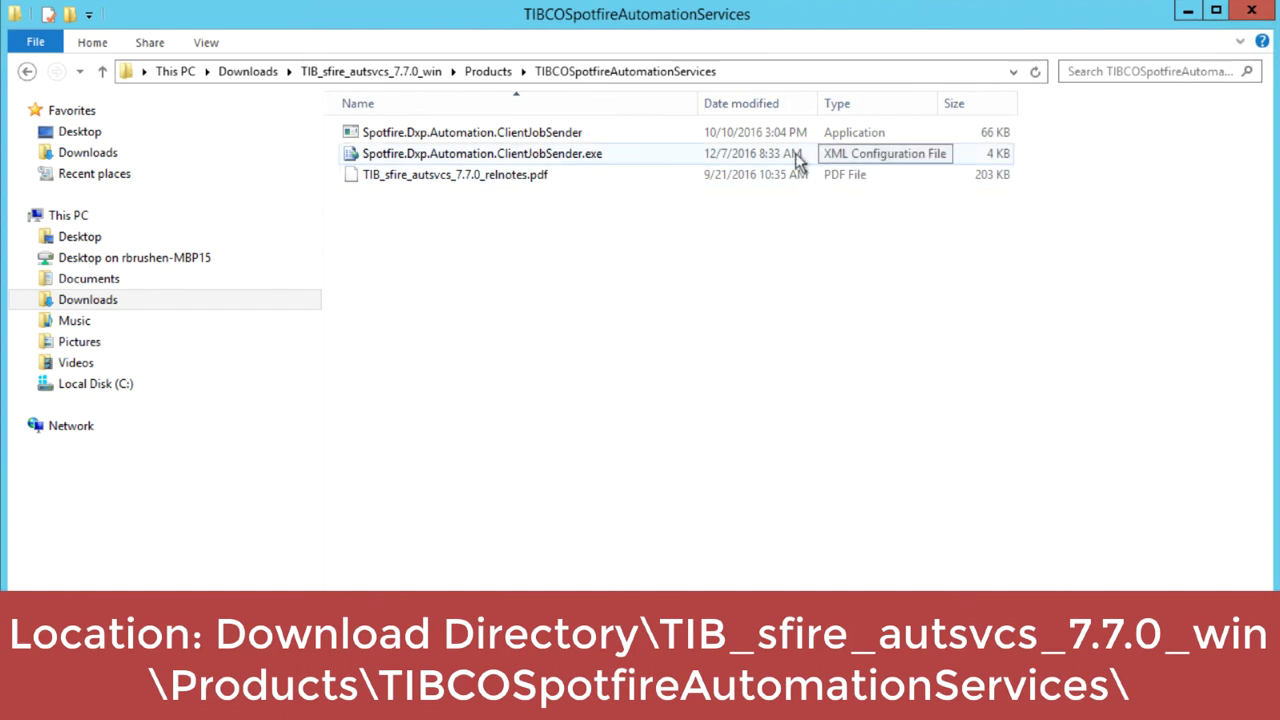
Step: Open Spotfire.Dxp.Automation.ClientJobSender.exe.config in Notepad++ and select the authentication username value
{"action": "right_click", "coordinate": [603, 160]}
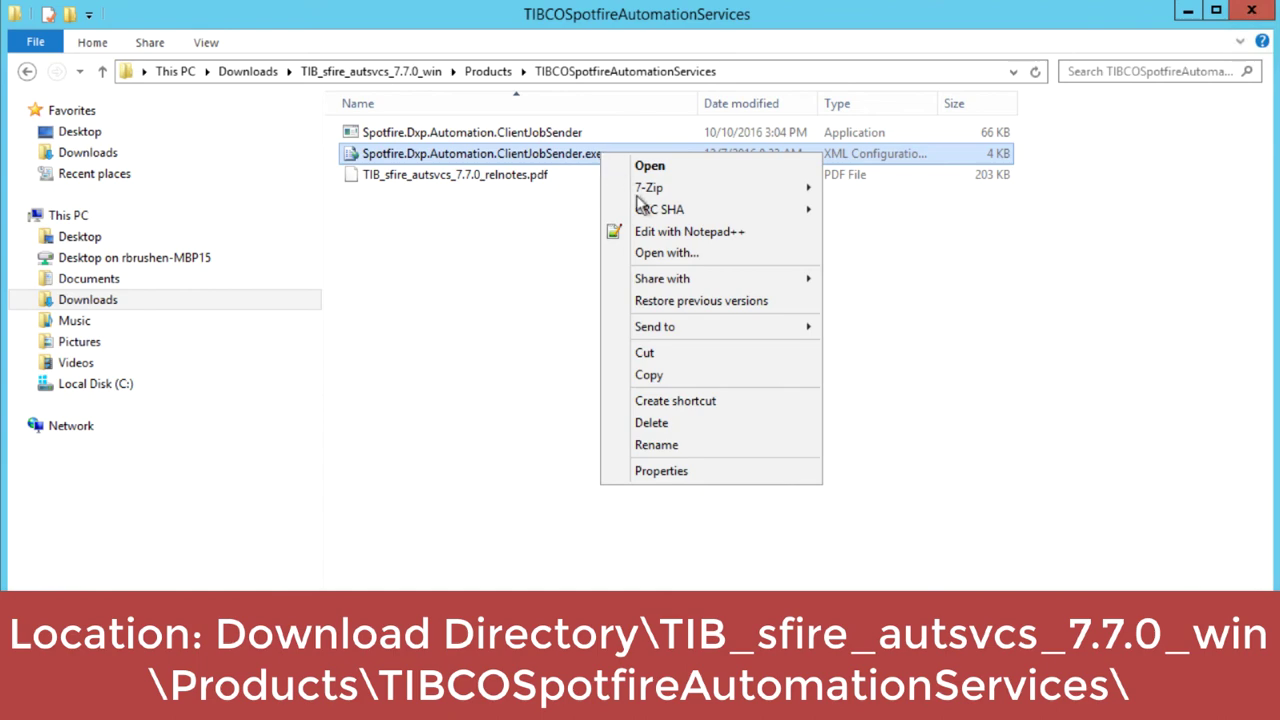
{"action": "left_click", "coordinate": [654, 231]}
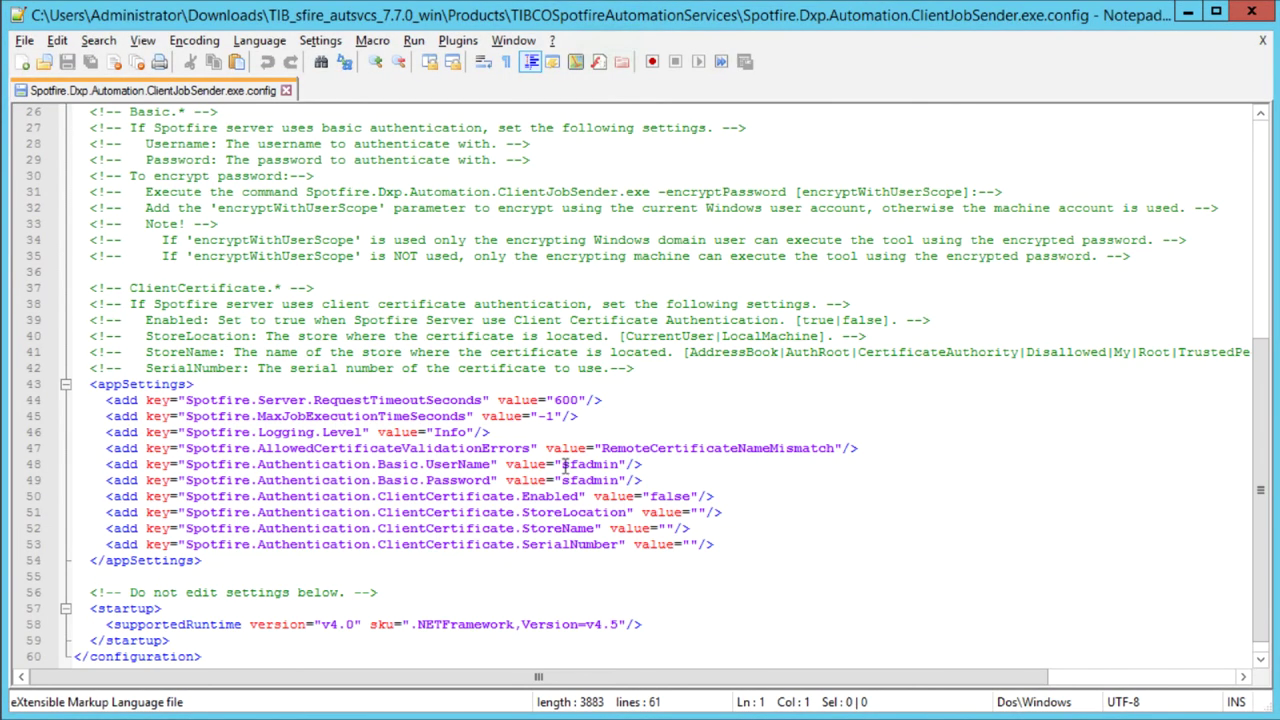
{"action": "left_click_drag", "start_coordinate": [563, 468], "coordinate": [620, 468]}
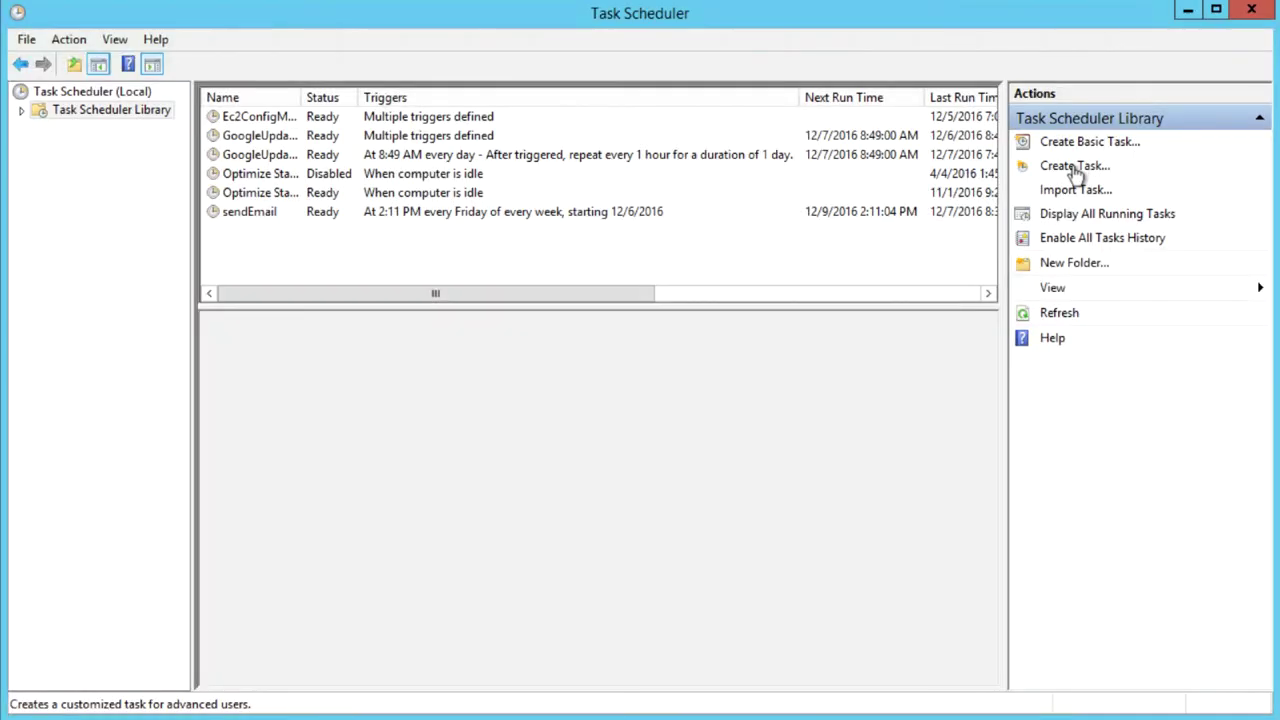
Step: Create a new task named SendExpenseReport with a weekly trigger that fires every Friday
{"action": "left_click", "coordinate": [1073, 167]}
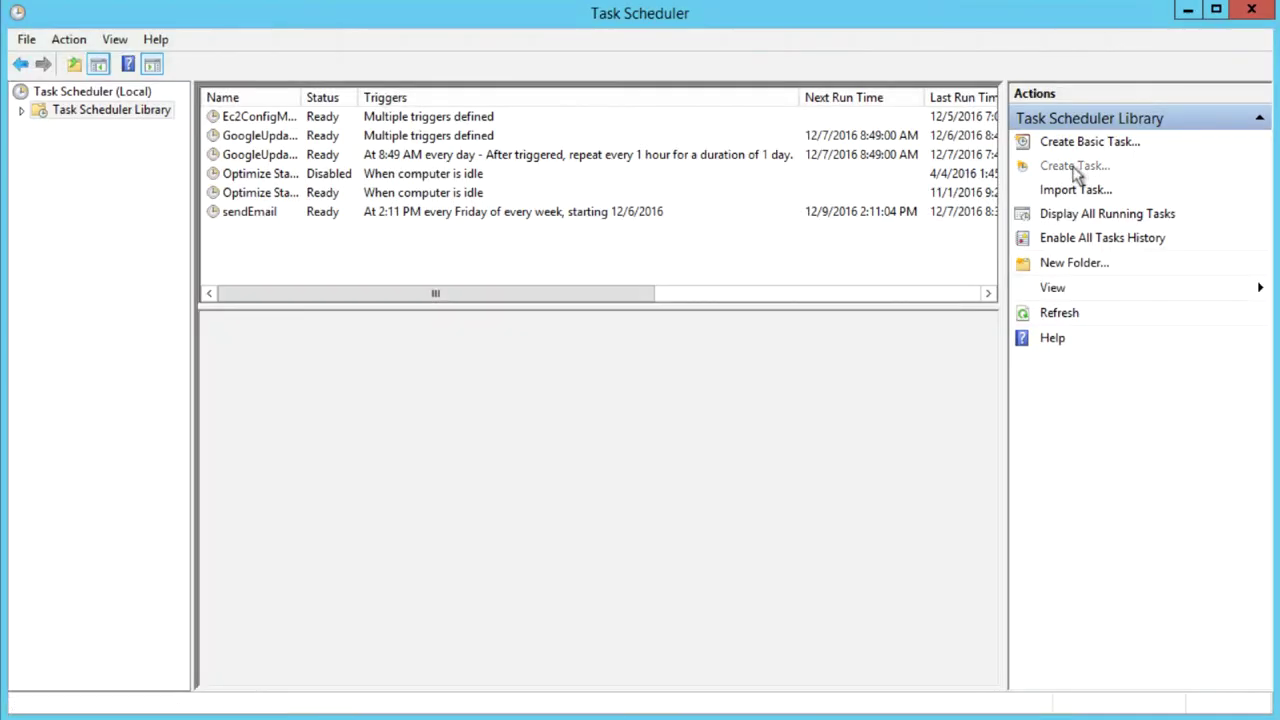
{"action": "type", "text": "SendExpenseReport"}
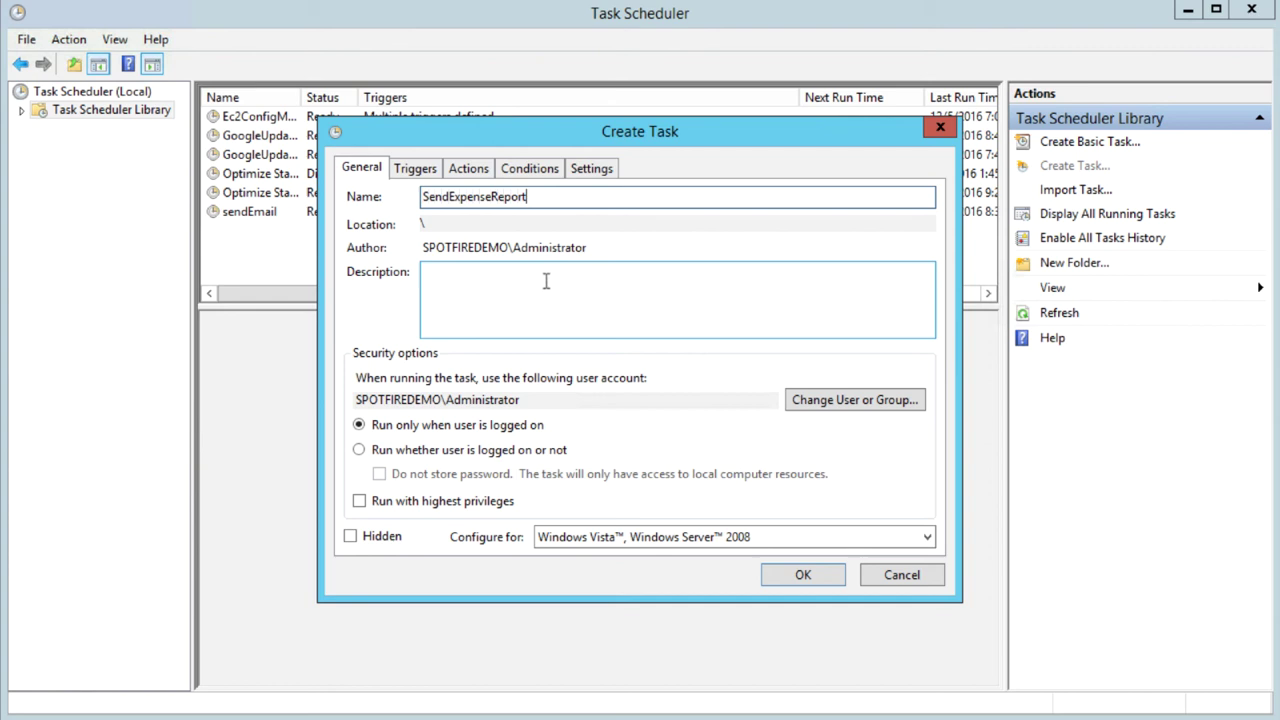
{"action": "left_click", "coordinate": [412, 168]}
{"action": "left_click", "coordinate": [407, 532]}
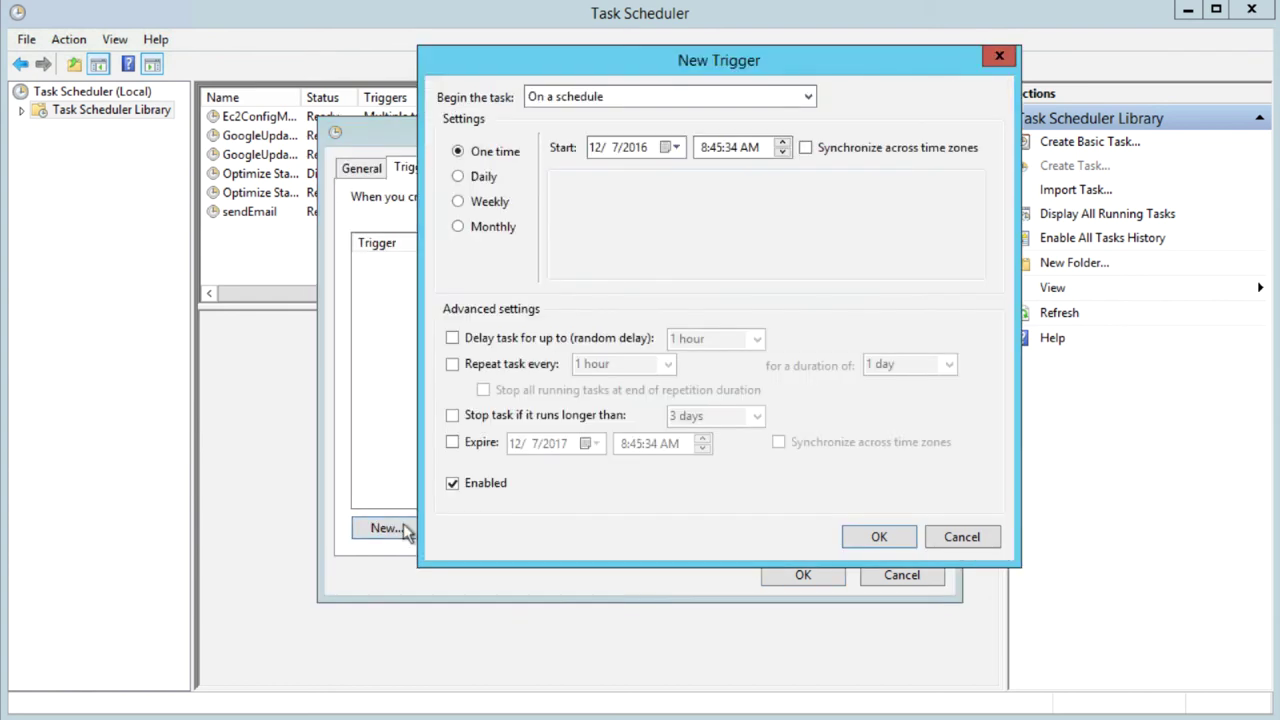
{"action": "left_click", "coordinate": [457, 201]}
{"action": "left_click", "coordinate": [866, 536]}
{"action": "left_click", "coordinate": [467, 168]}
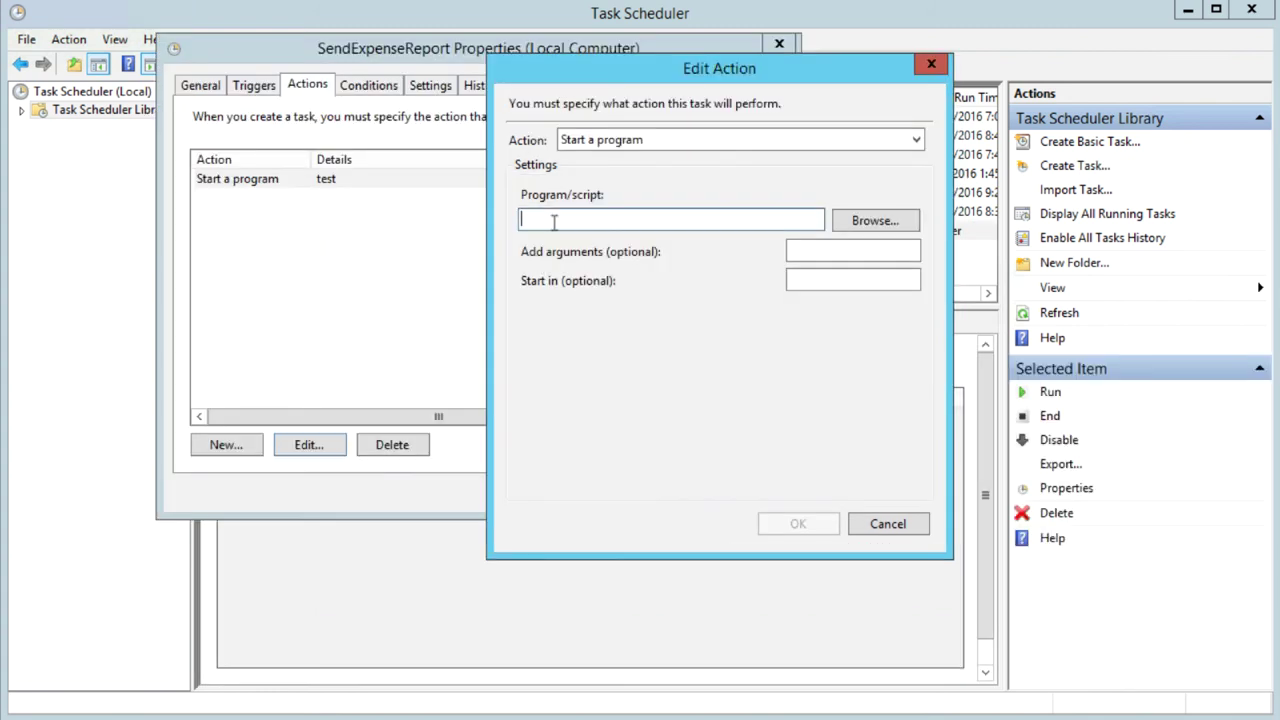
{"action": "key", "text": "ctrl+v"}
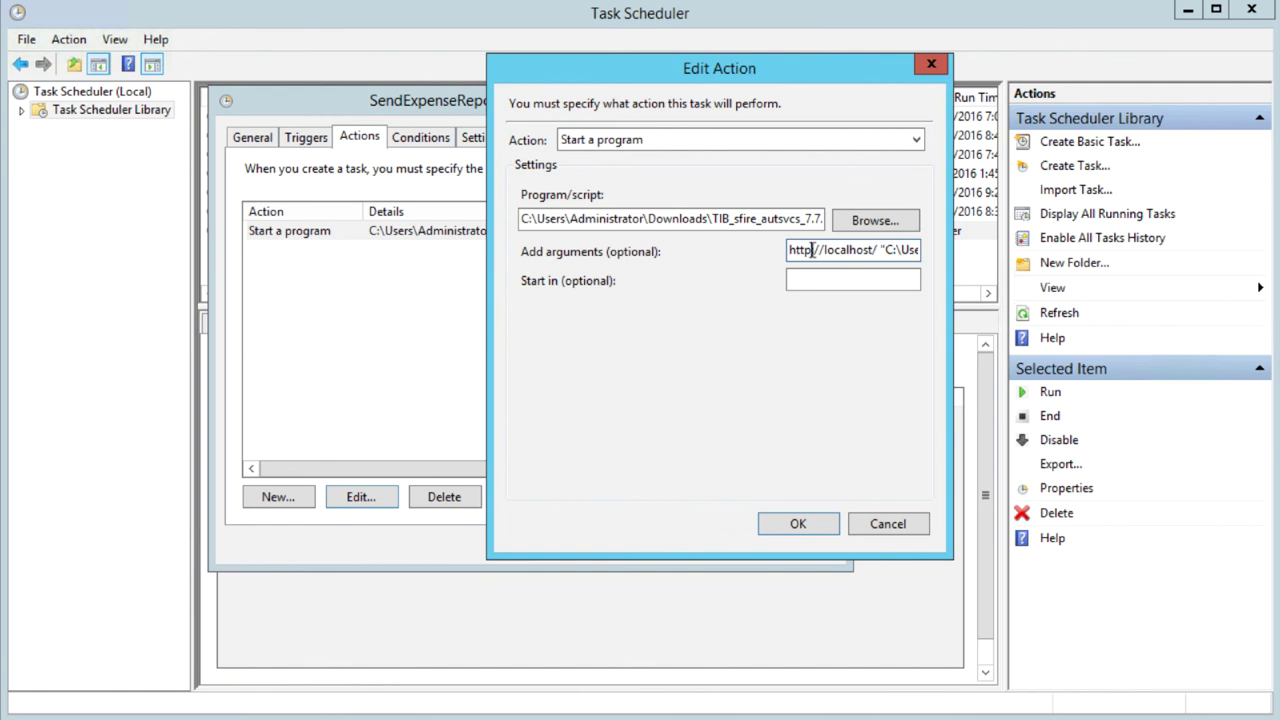
{"action": "key", "text": "Right"}
{"action": "key", "text": "Right"}
{"action": "key", "text": "Right"}
{"action": "key", "text": "Right"}
{"action": "key", "text": "Right"}
{"action": "key", "text": "Right"}
{"action": "key", "text": "Right"}
{"action": "key", "text": "Right"}
{"action": "key", "text": "Right"}
{"action": "key", "text": "Right"}
{"action": "key", "text": "Right"}
{"action": "key", "text": "Right"}
{"action": "key", "text": "Right"}
{"action": "key", "text": "Right"}
{"action": "key", "text": "Right"}
{"action": "key", "text": "Right"}
{"action": "key", "text": "Right"}
{"action": "key", "text": "Right"}
{"action": "key", "text": "Right"}
{"action": "key", "text": "Right"}
{"action": "key", "text": "Right"}
{"action": "key", "text": "Right"}
{"action": "key", "text": "Right"}
{"action": "key", "text": "Right"}
{"action": "key", "text": "Right"}
{"action": "key", "text": "Right"}
{"action": "key", "text": "Right"}
{"action": "key", "text": "Right"}
{"action": "key", "text": "Right"}
{"action": "key", "text": "Right"}
{"action": "key", "text": "Right"}
{"action": "key", "text": "Right"}
{"action": "key", "text": "Right"}
{"action": "key", "text": "Right"}
{"action": "key", "text": "Right"}
{"action": "key", "text": "Right"}
{"action": "key", "text": "Right"}
{"action": "key", "text": "Right"}
{"action": "key", "text": "Right"}
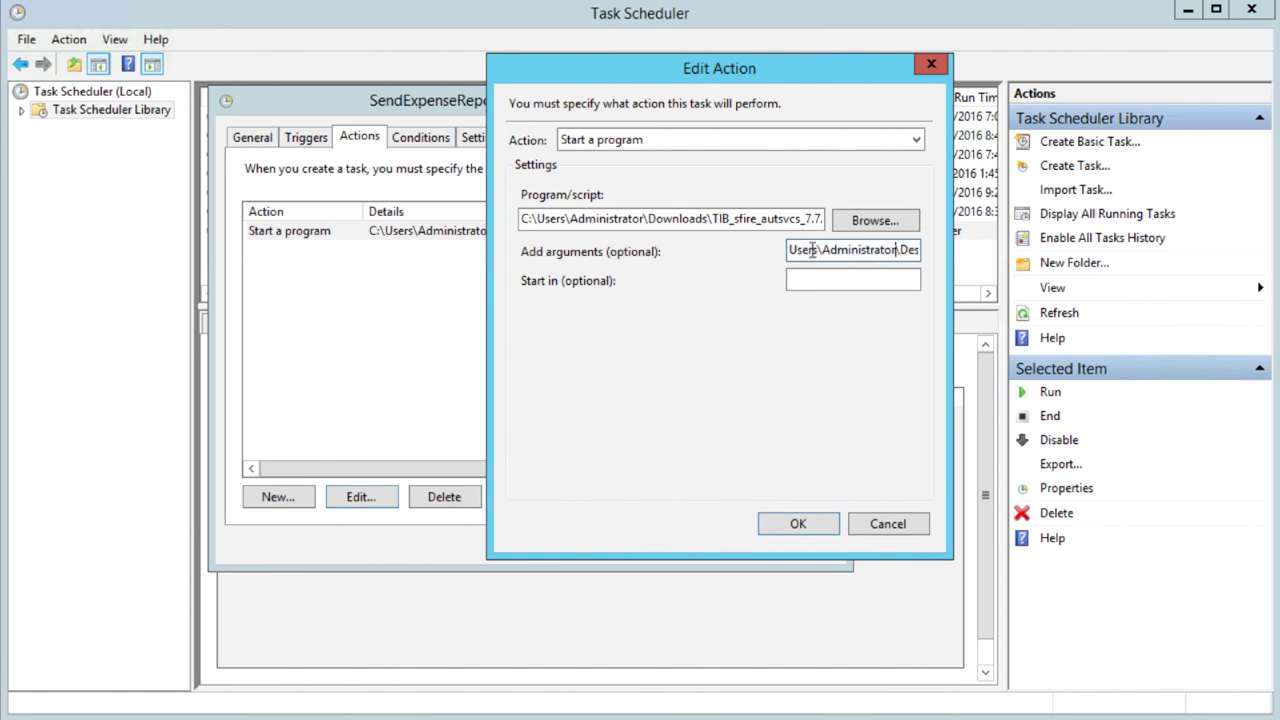
{"action": "key", "text": "Right"}
{"action": "key", "text": "Right"}
{"action": "key", "text": "Right"}
{"action": "key", "text": "Right"}
{"action": "key", "text": "Right"}
{"action": "key", "text": "Right"}
{"action": "key", "text": "Right"}
{"action": "key", "text": "Right"}
{"action": "key", "text": "Right"}
{"action": "key", "text": "Right"}
{"action": "key", "text": "Right"}
{"action": "key", "text": "Right"}
{"action": "key", "text": "Right"}
{"action": "key", "text": "Right"}
{"action": "key", "text": "Right"}
{"action": "key", "text": "Right"}
{"action": "key", "text": "Right"}
{"action": "key", "text": "Right"}
{"action": "key", "text": "Right"}
{"action": "key", "text": "Right"}
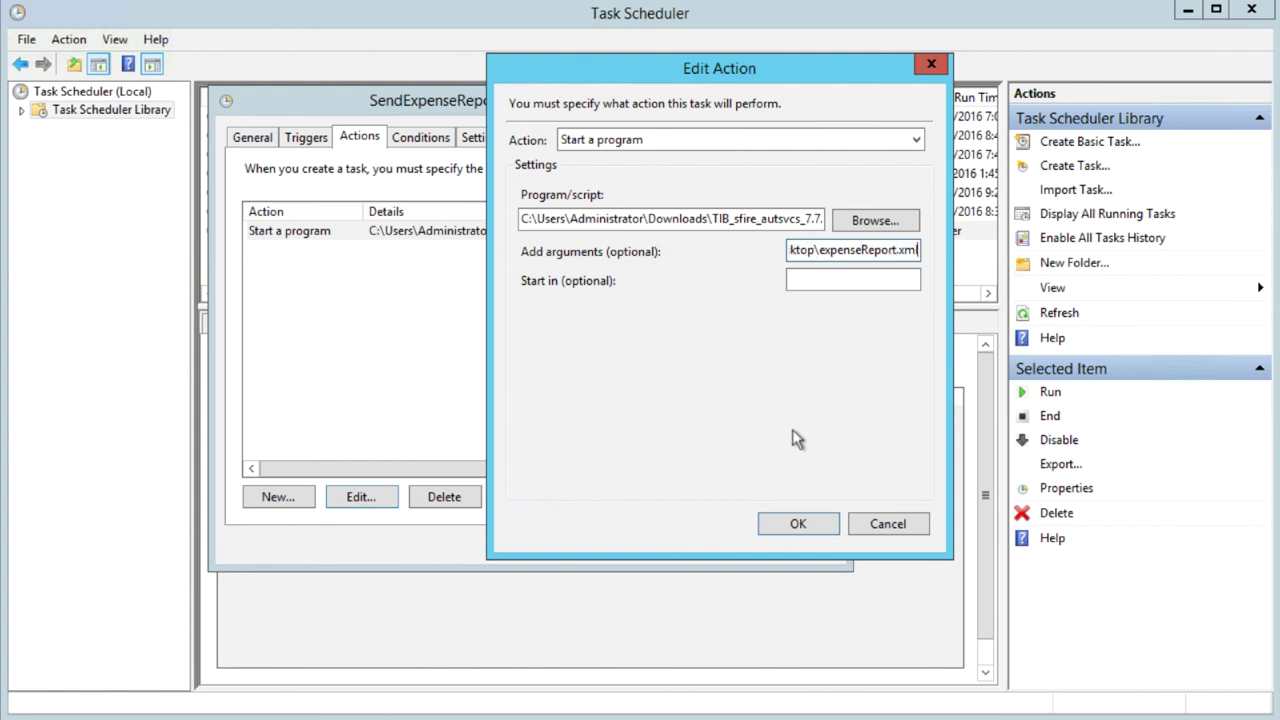
{"action": "left_click", "coordinate": [781, 524]}
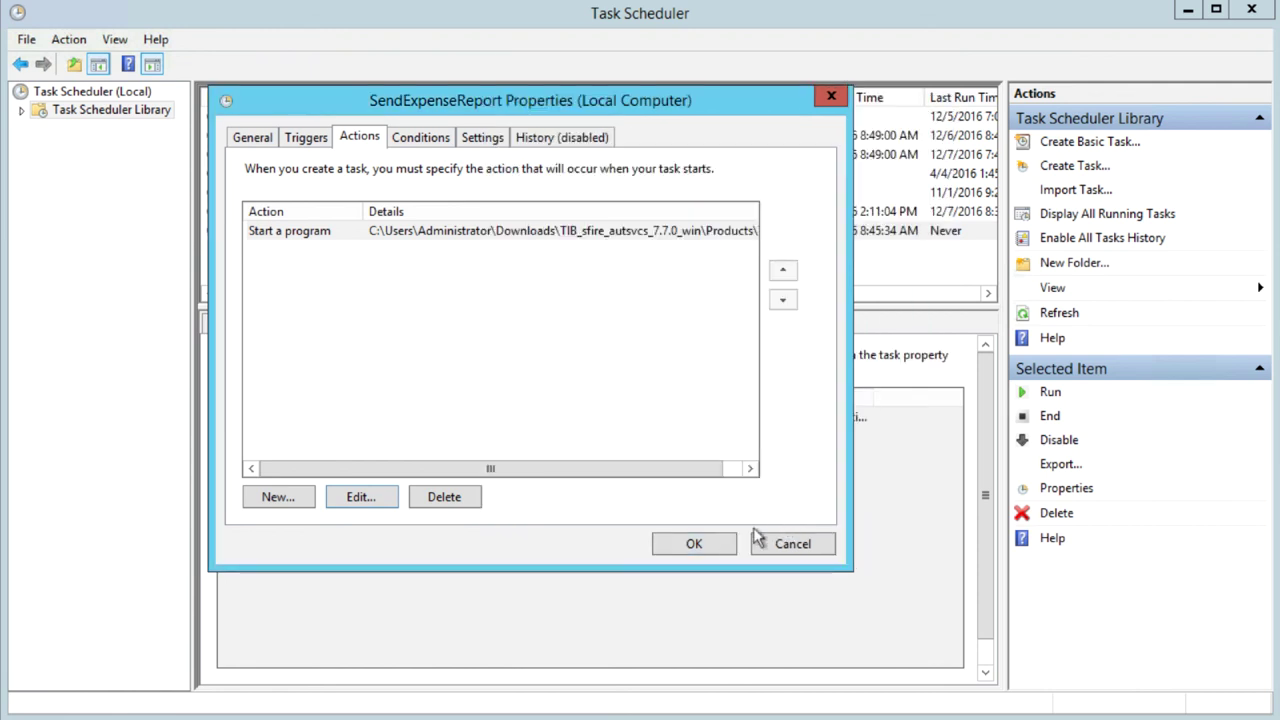
Step: Save the SendExpenseReport task and run it now as a test of the PDF export job
{"action": "left_click", "coordinate": [703, 545]}
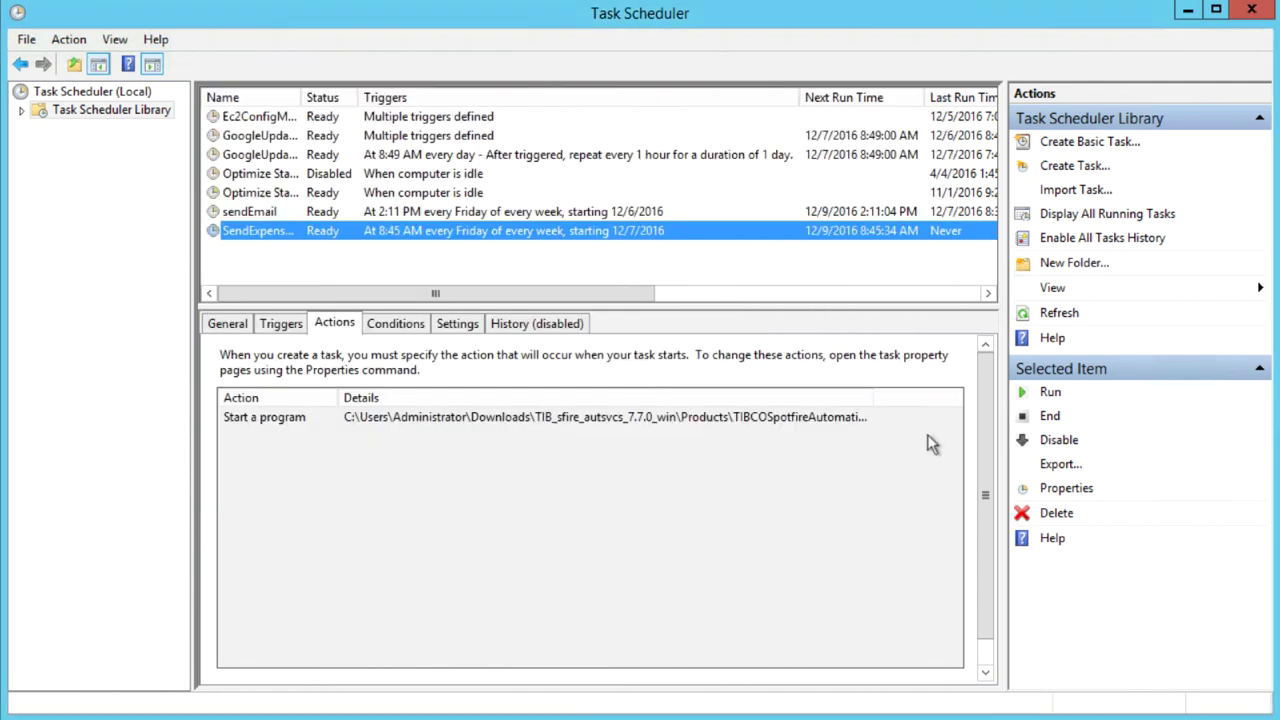
{"action": "left_click", "coordinate": [1022, 398]}
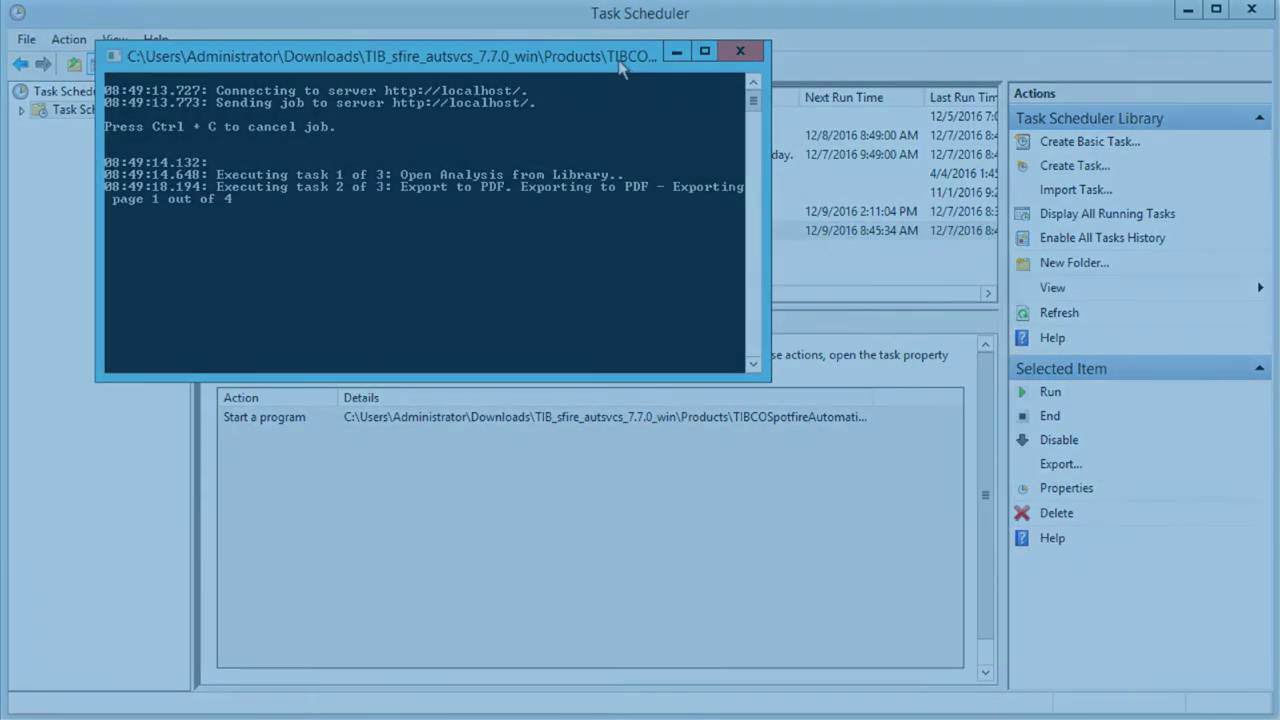